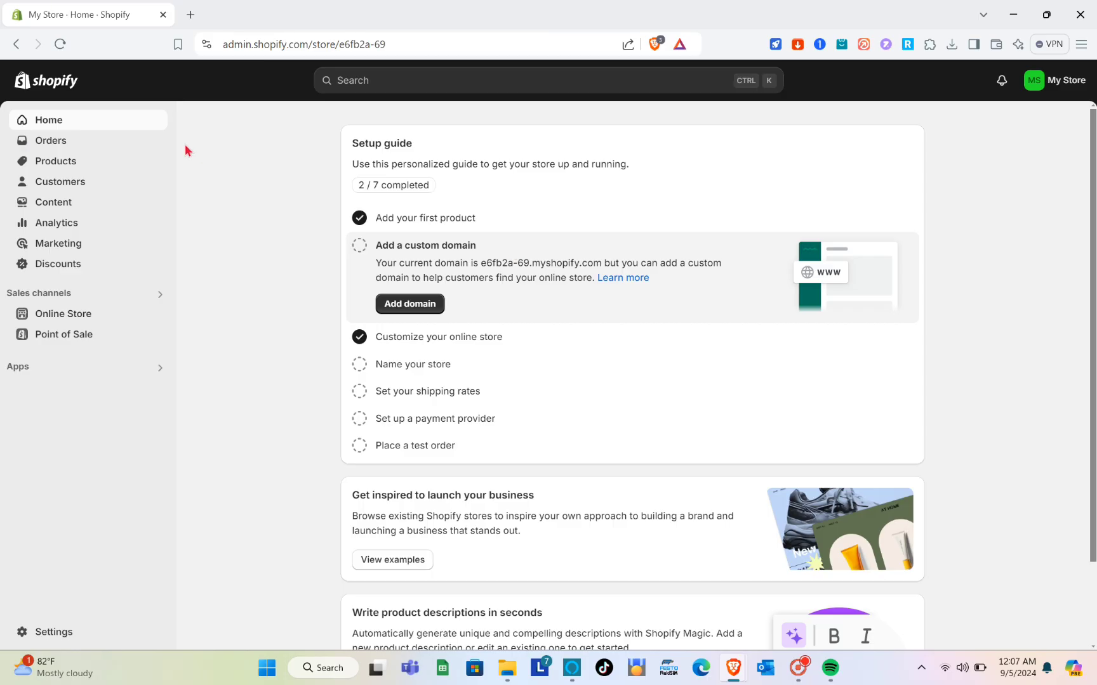
Glance at the store account menu, then go to the Online Store Themes page.
click(1047, 89)
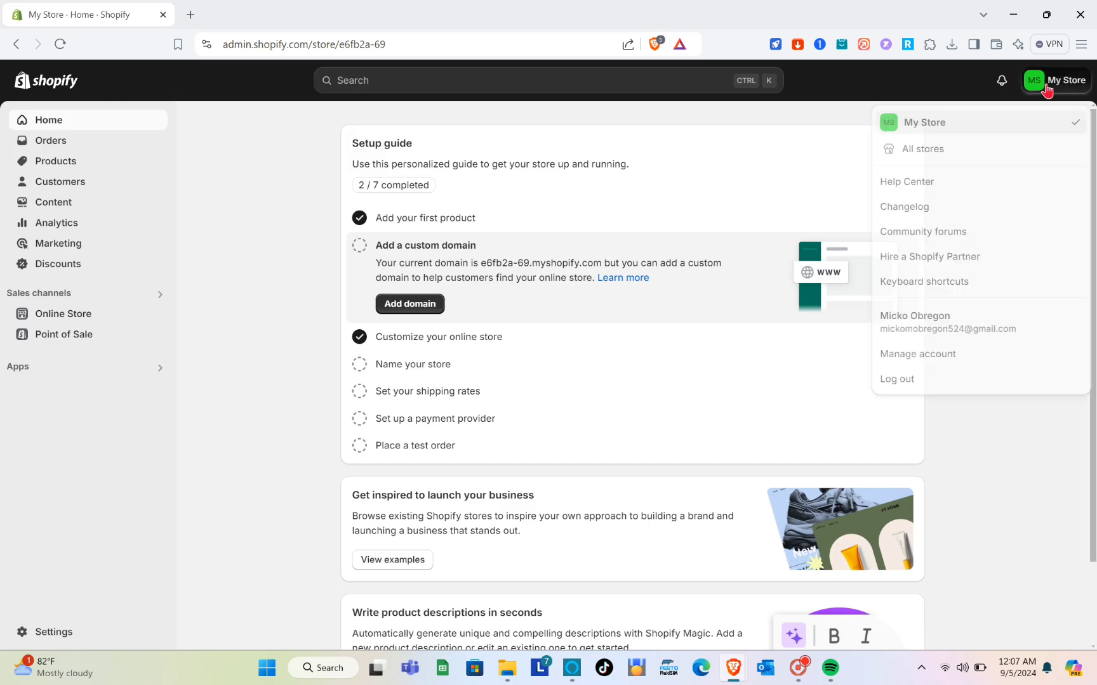
click(1047, 89)
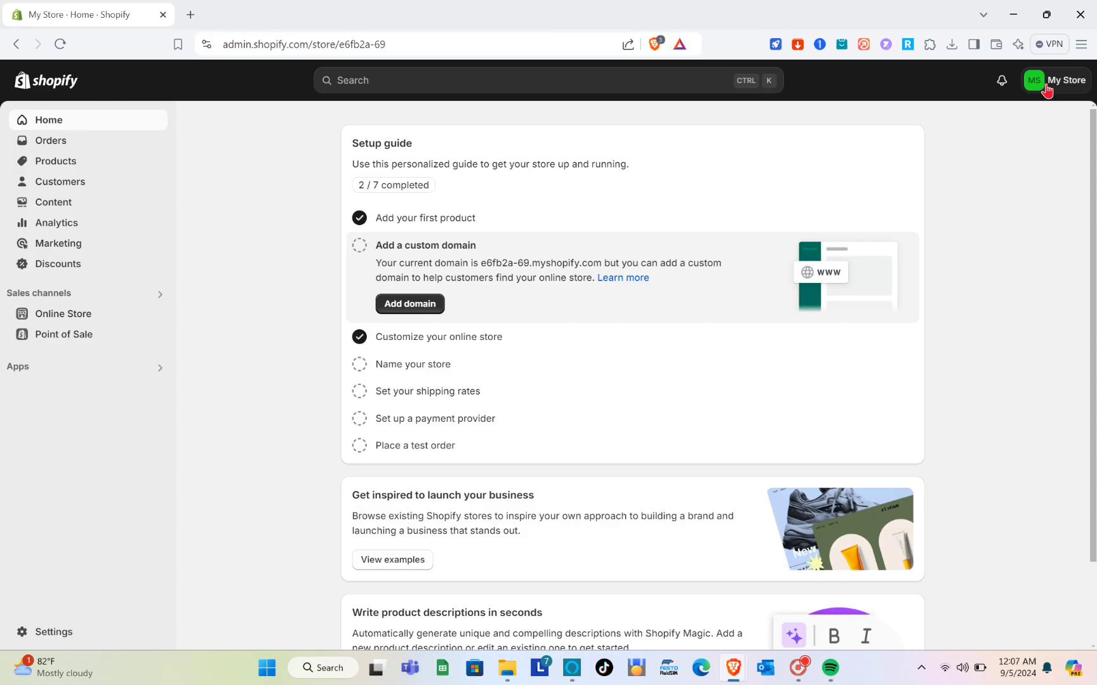
click(73, 318)
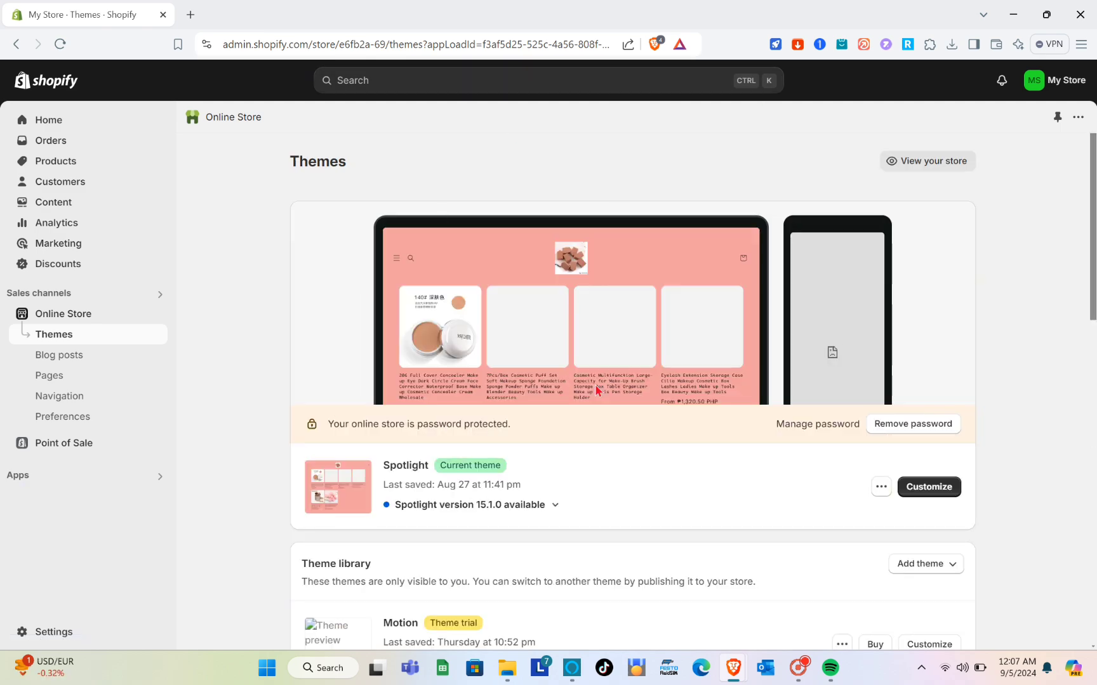
Publish Dawn from the theme library, confirming it replaces Spotlight as the live theme.
scroll(597, 390, down, 5)
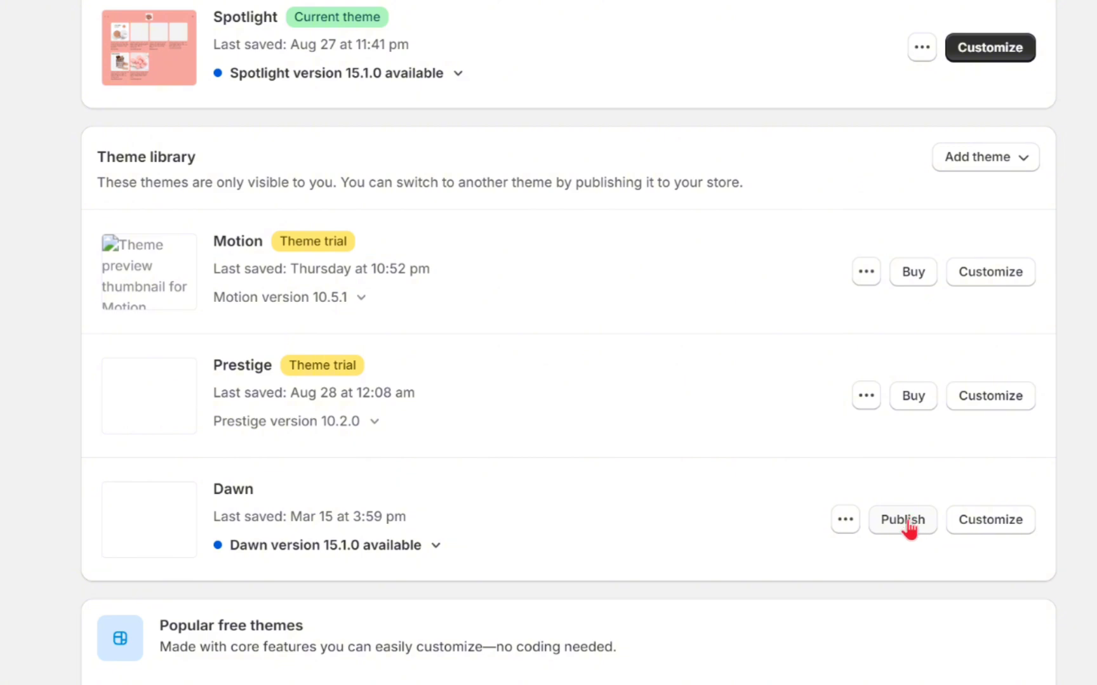
click(901, 524)
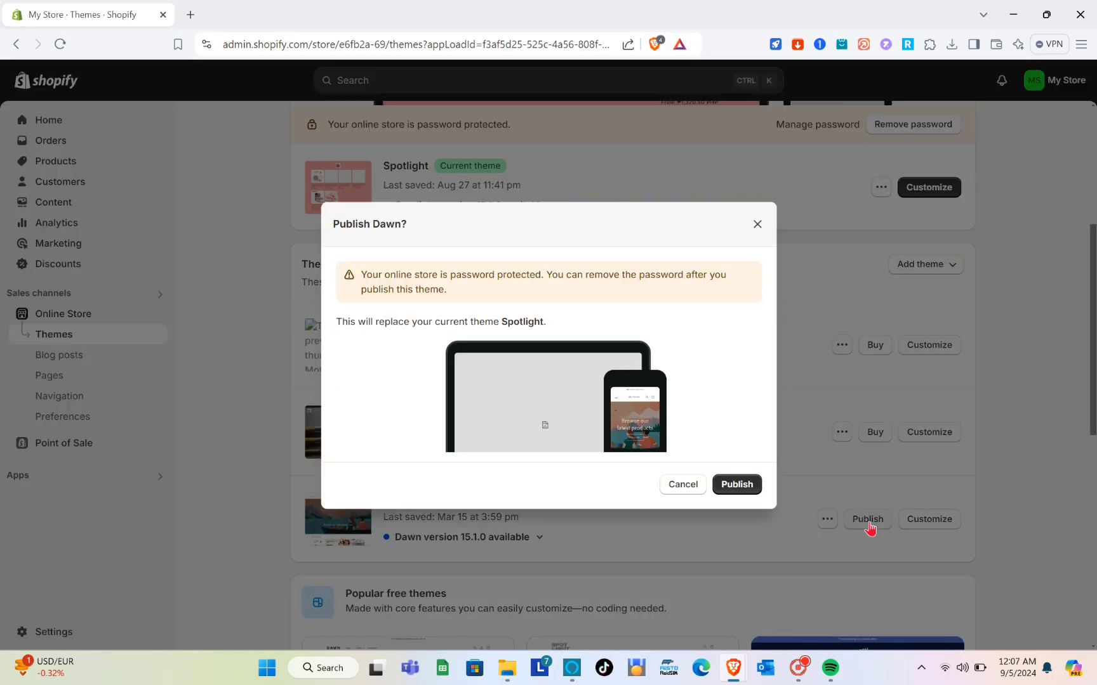
click(737, 484)
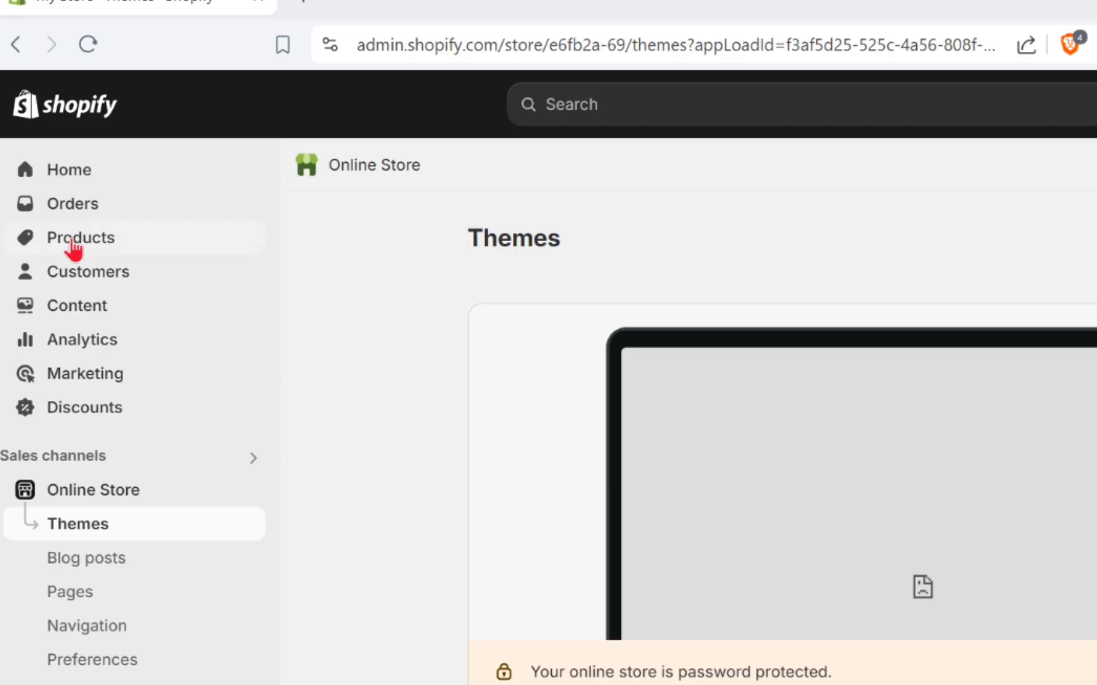
click(73, 242)
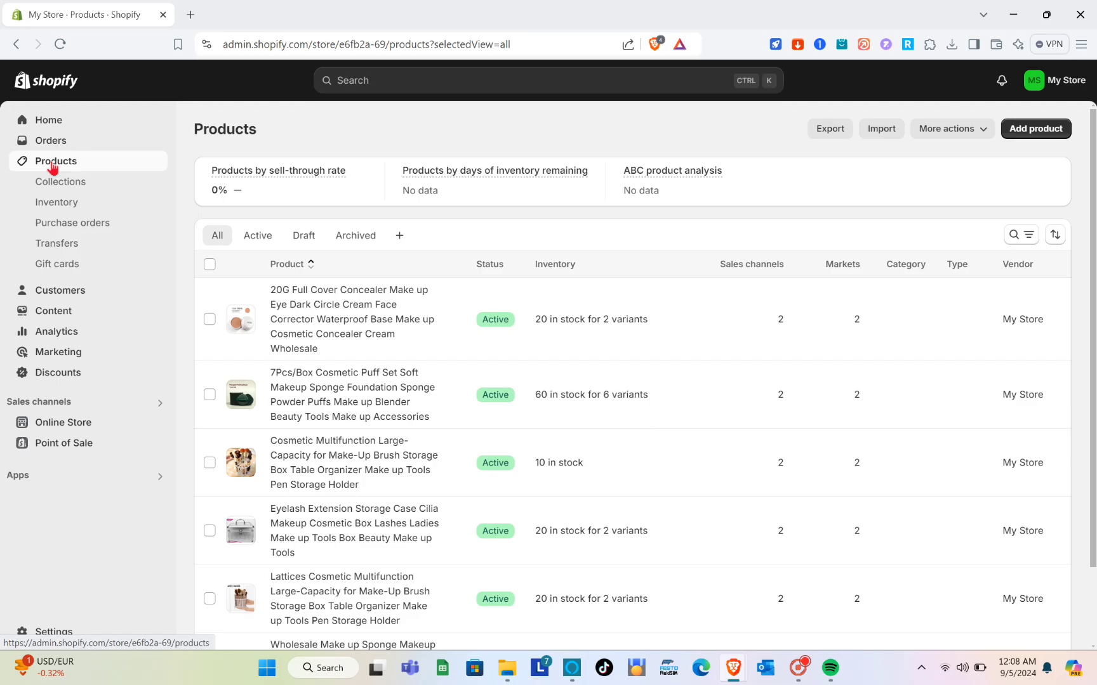
scroll(520, 396, down, 2)
scroll(520, 400, up, 2)
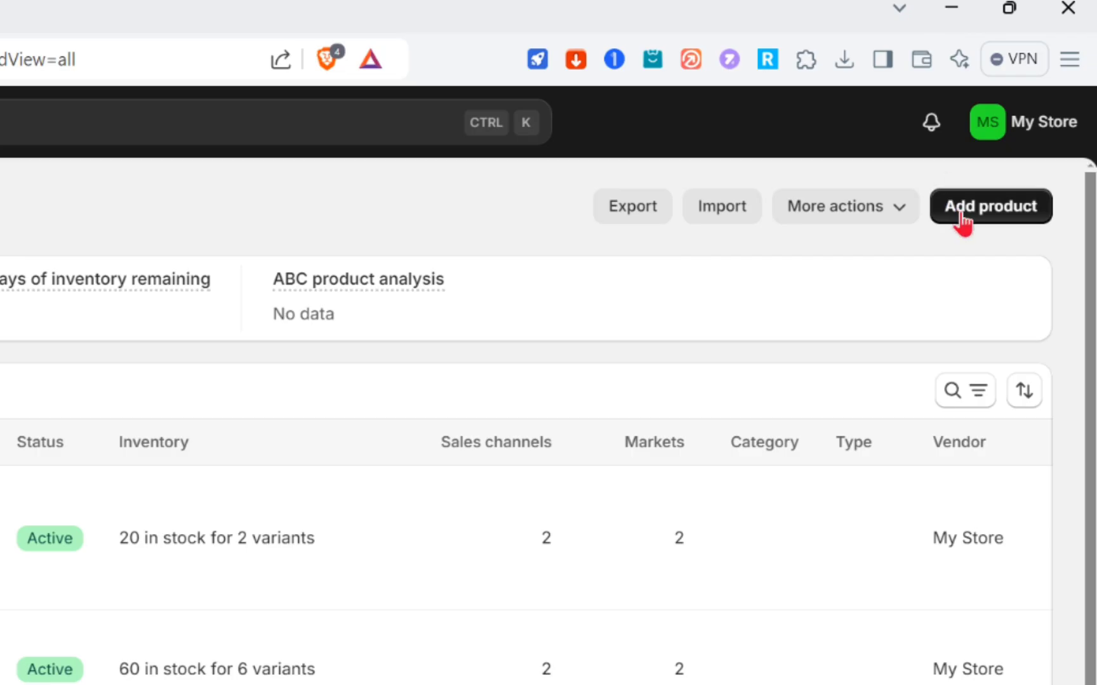
click(960, 216)
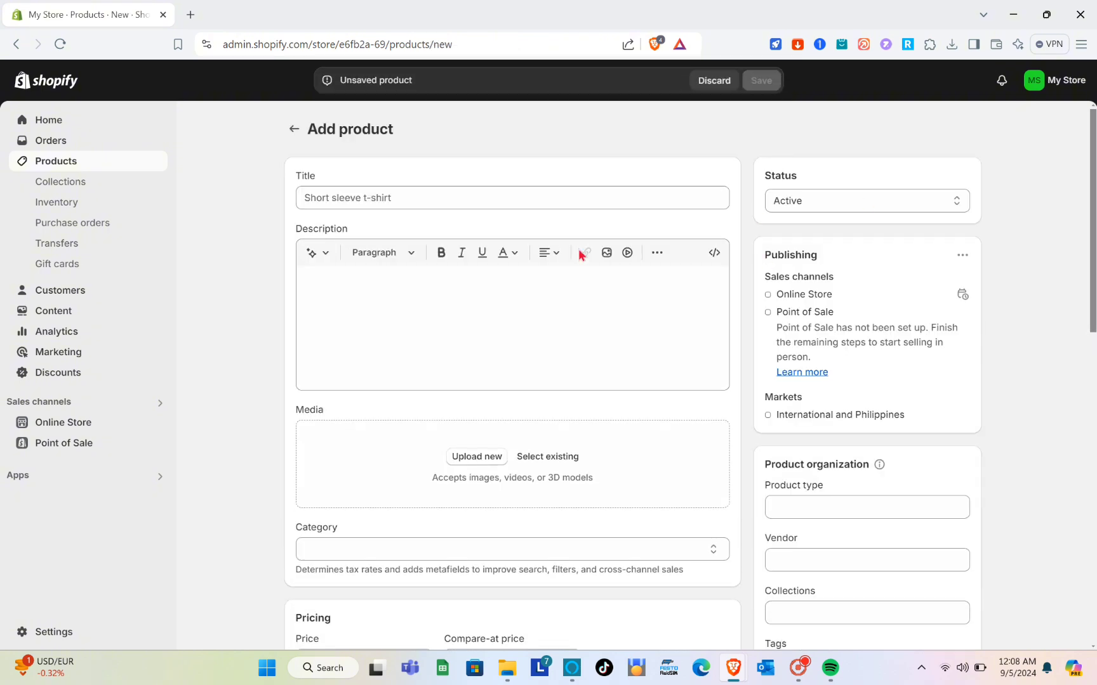
scroll(373, 374, down, 5)
scroll(374, 373, down, 6)
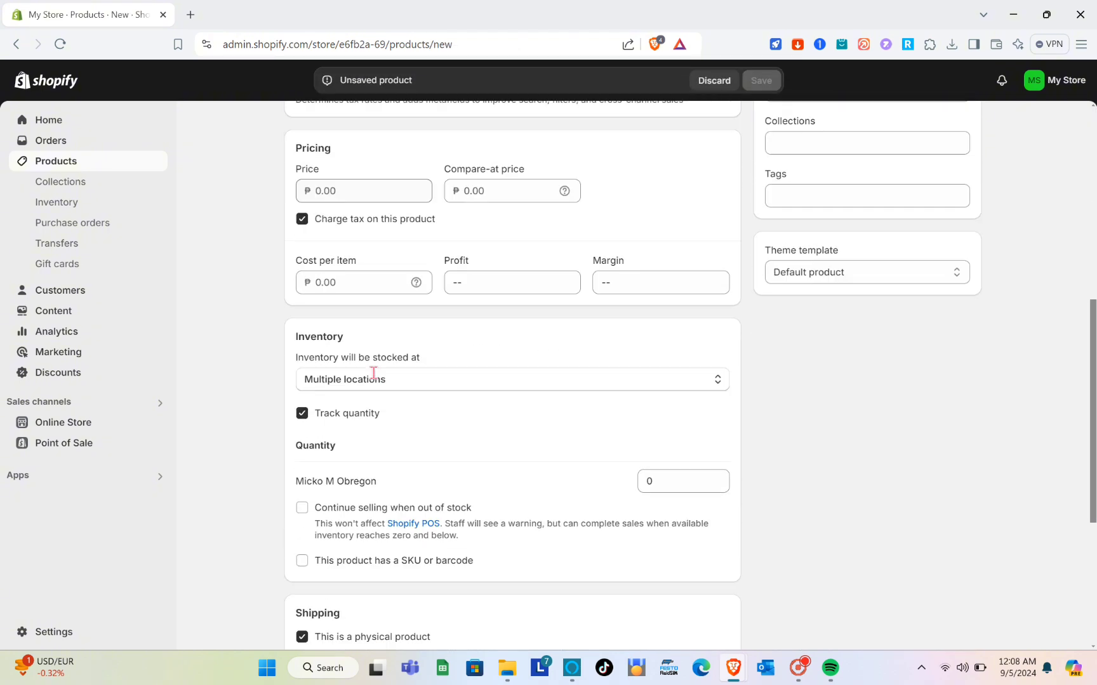
scroll(372, 380, up, 10)
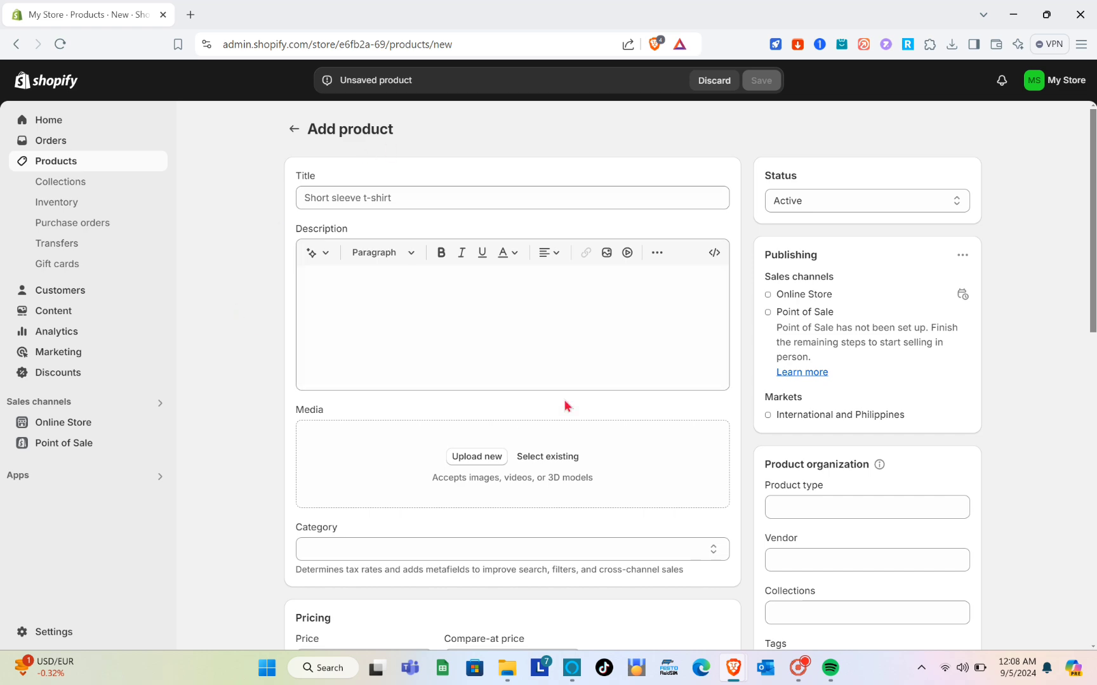
click(294, 130)
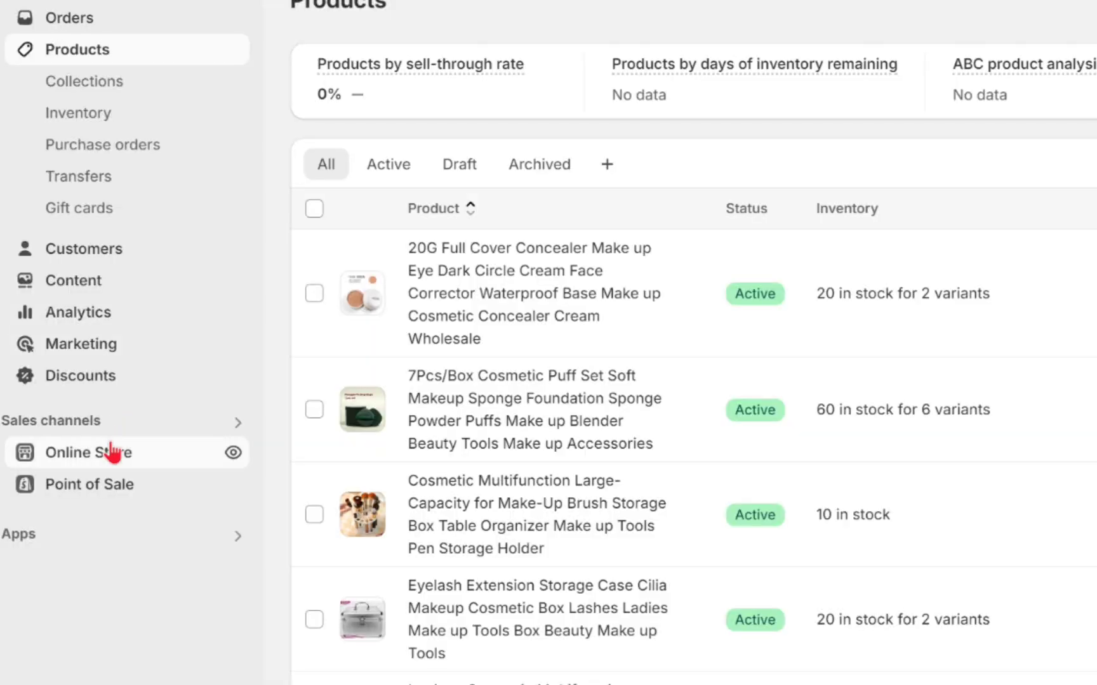
click(78, 422)
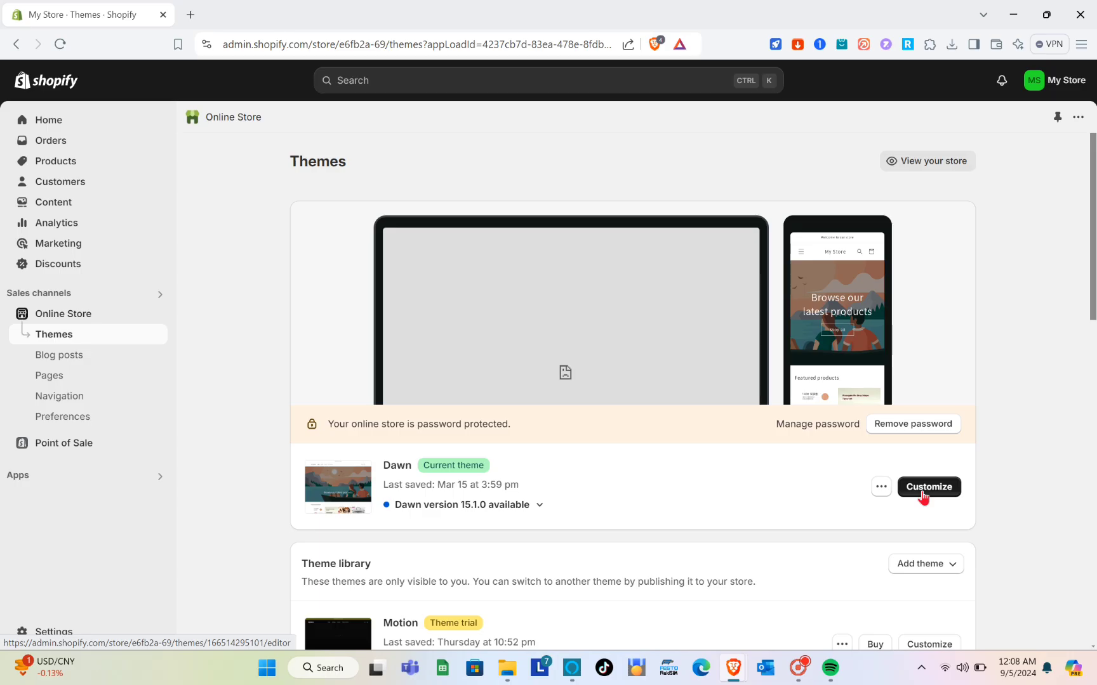
Customize Dawn and switch the editor template to Products > Default product.
click(934, 501)
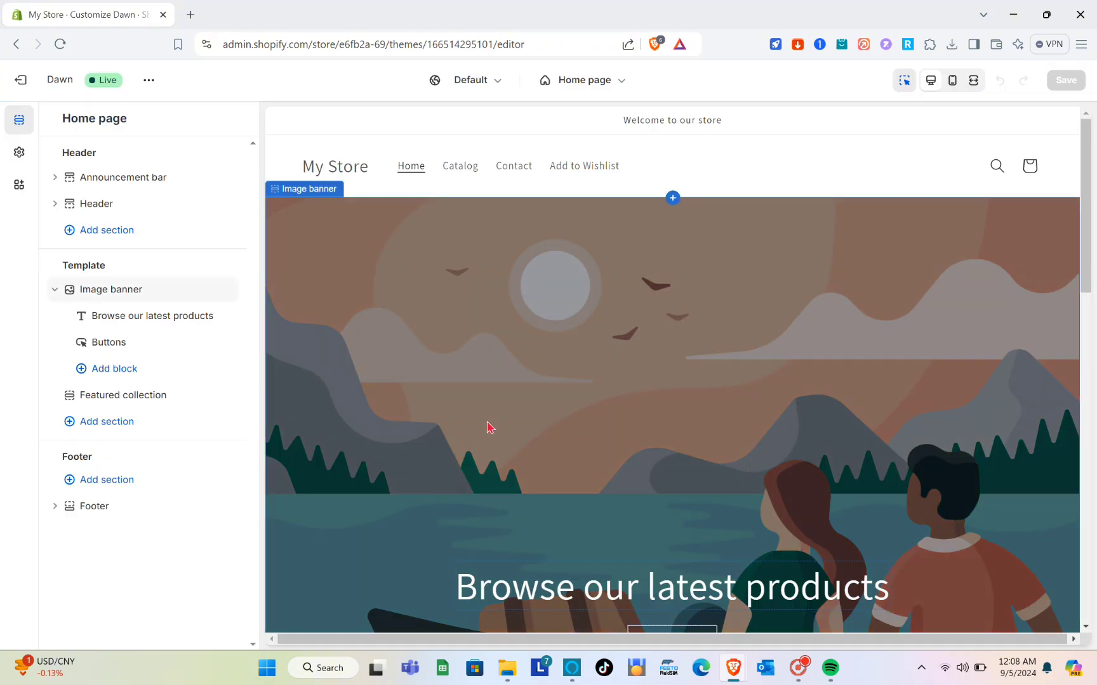
scroll(448, 492, down, 8)
scroll(448, 492, up, 8)
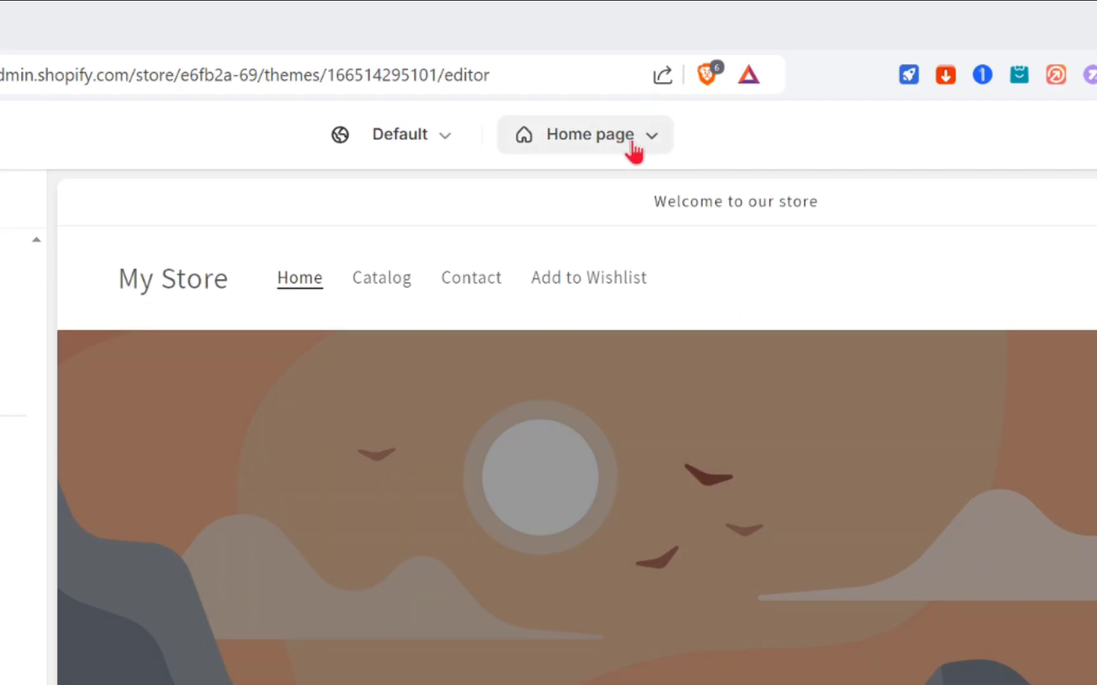
click(633, 151)
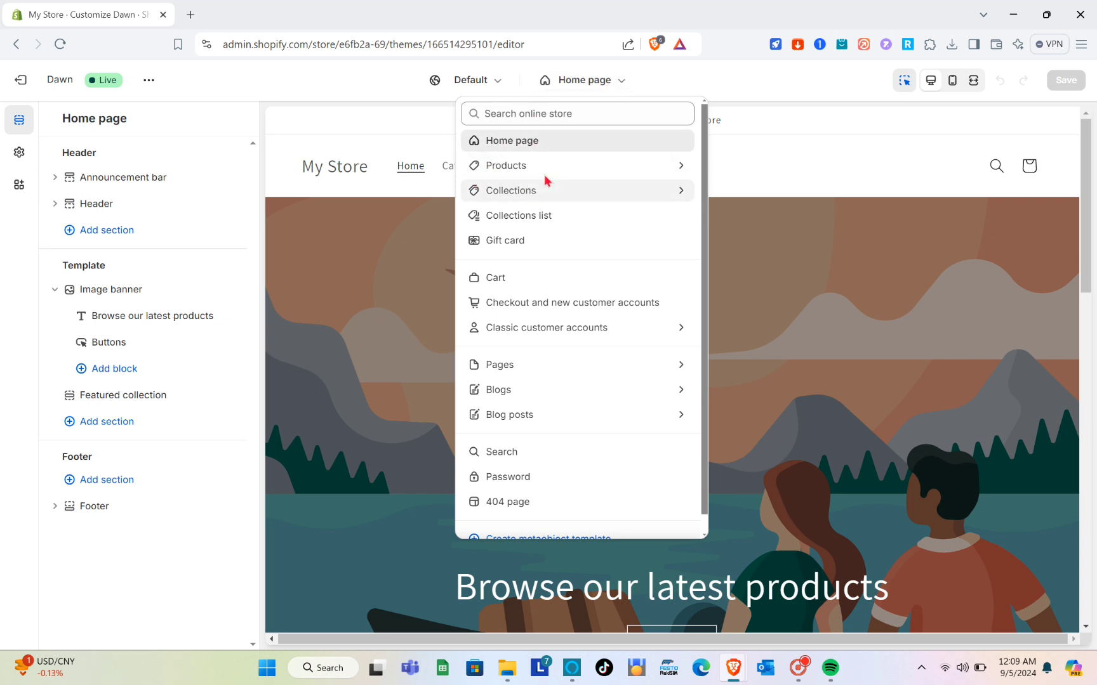
click(570, 175)
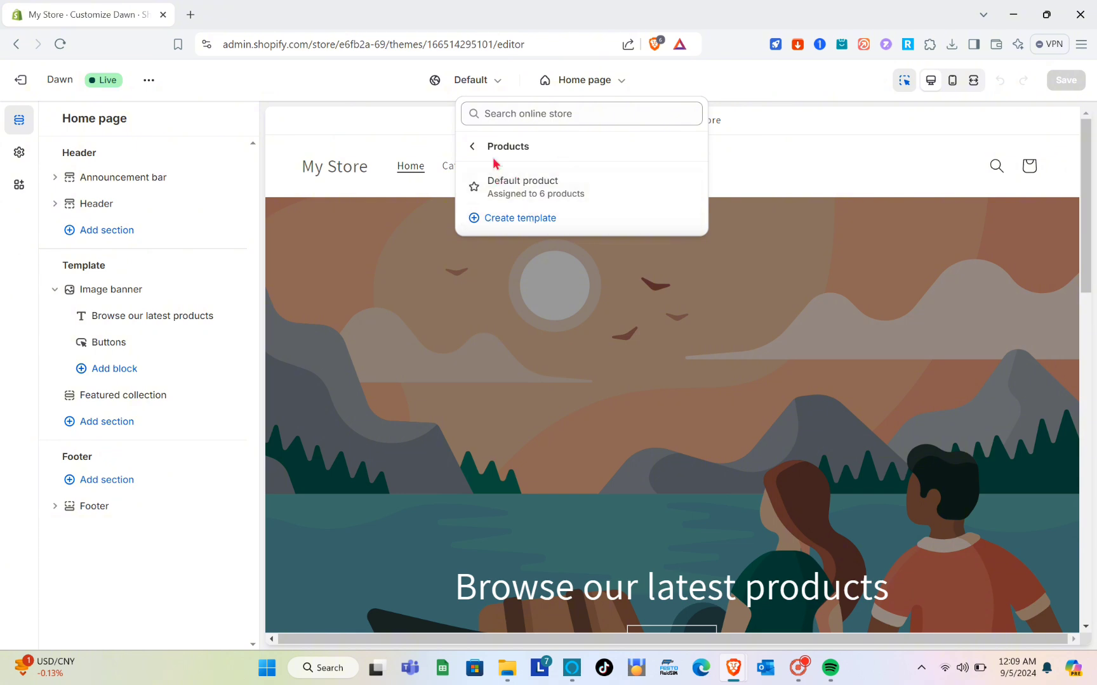
click(520, 186)
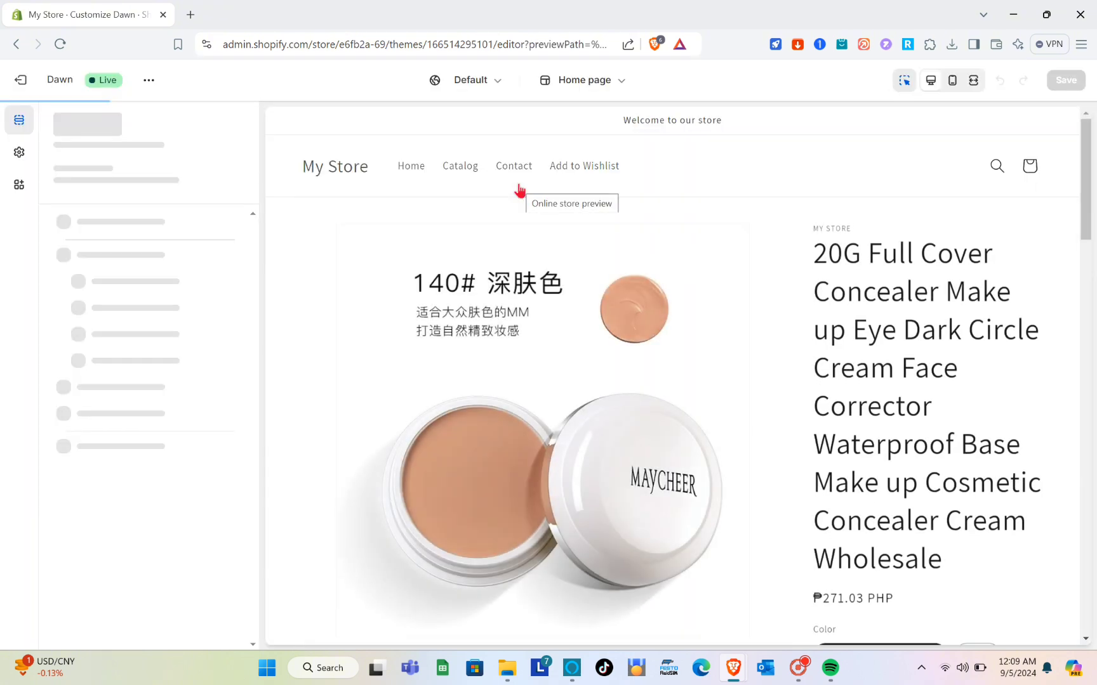
scroll(515, 422, down, 5)
scroll(517, 422, down, 8)
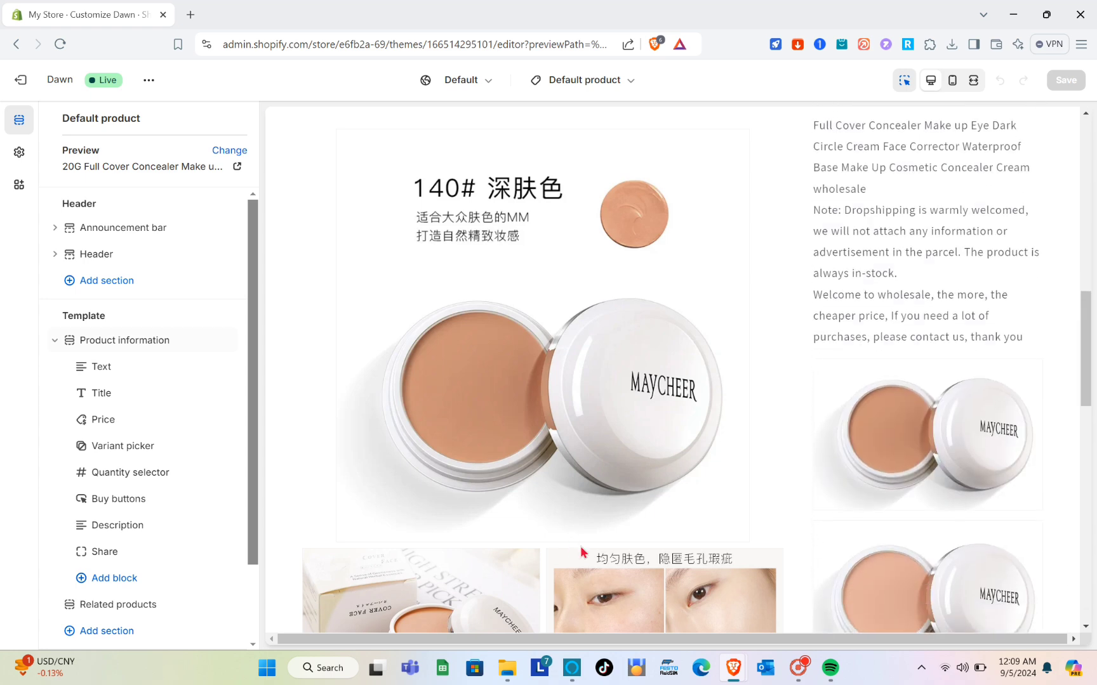
scroll(672, 448, down, 10)
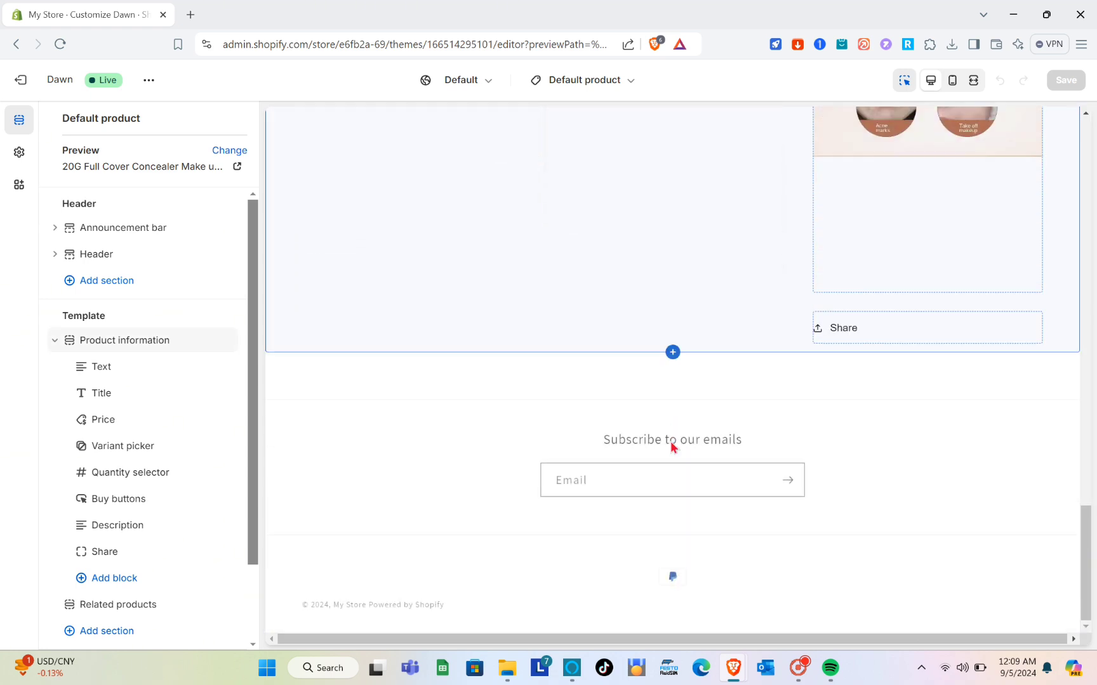
scroll(672, 447, up, 3)
scroll(673, 447, down, 8)
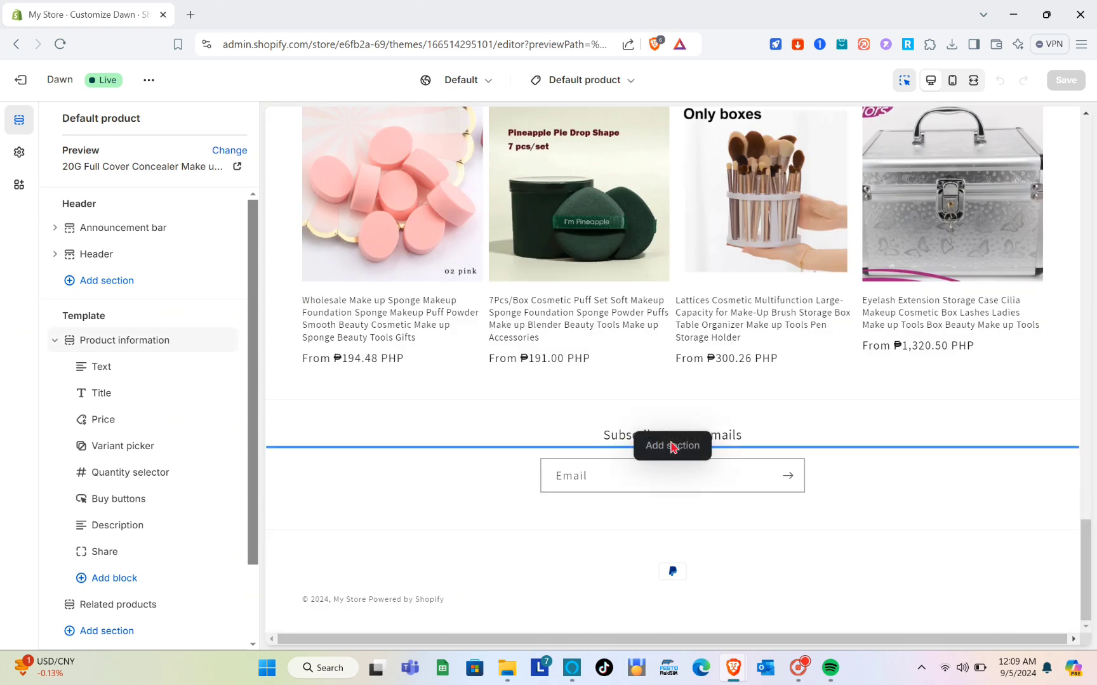
scroll(587, 343, up, 15)
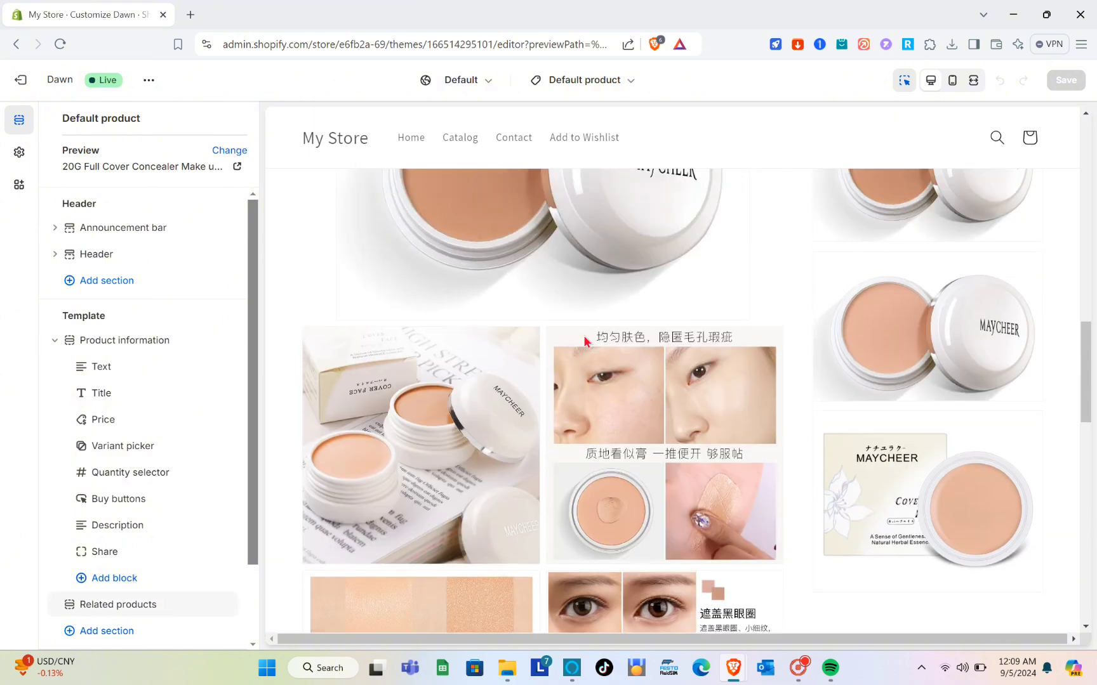
scroll(587, 342, up, 1)
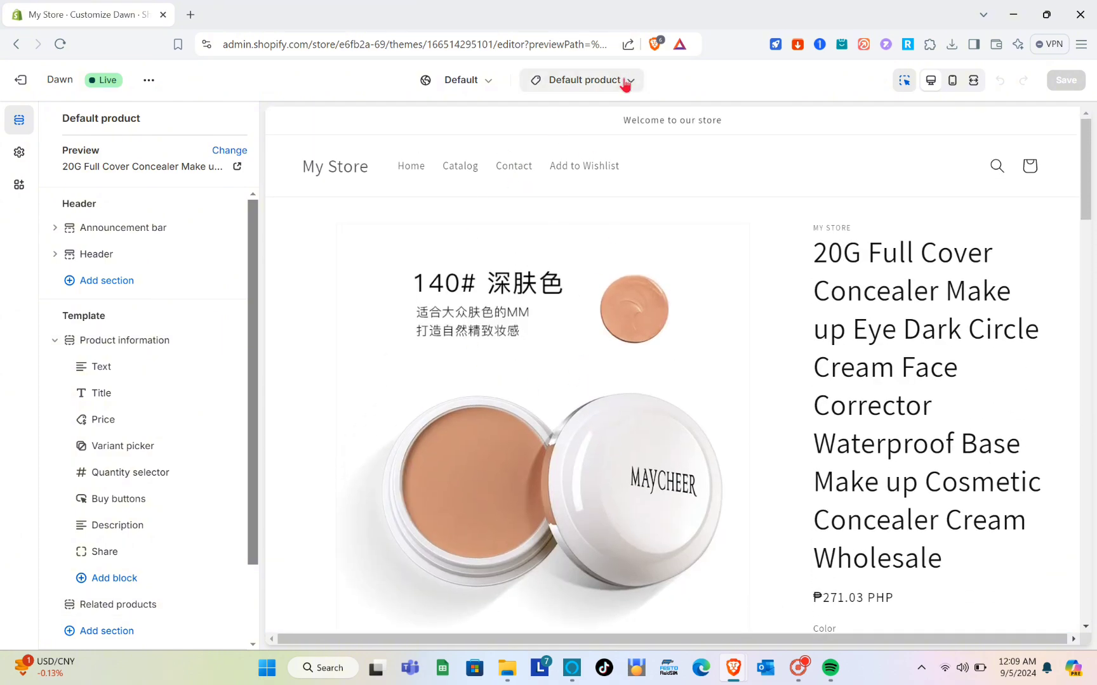
click(625, 83)
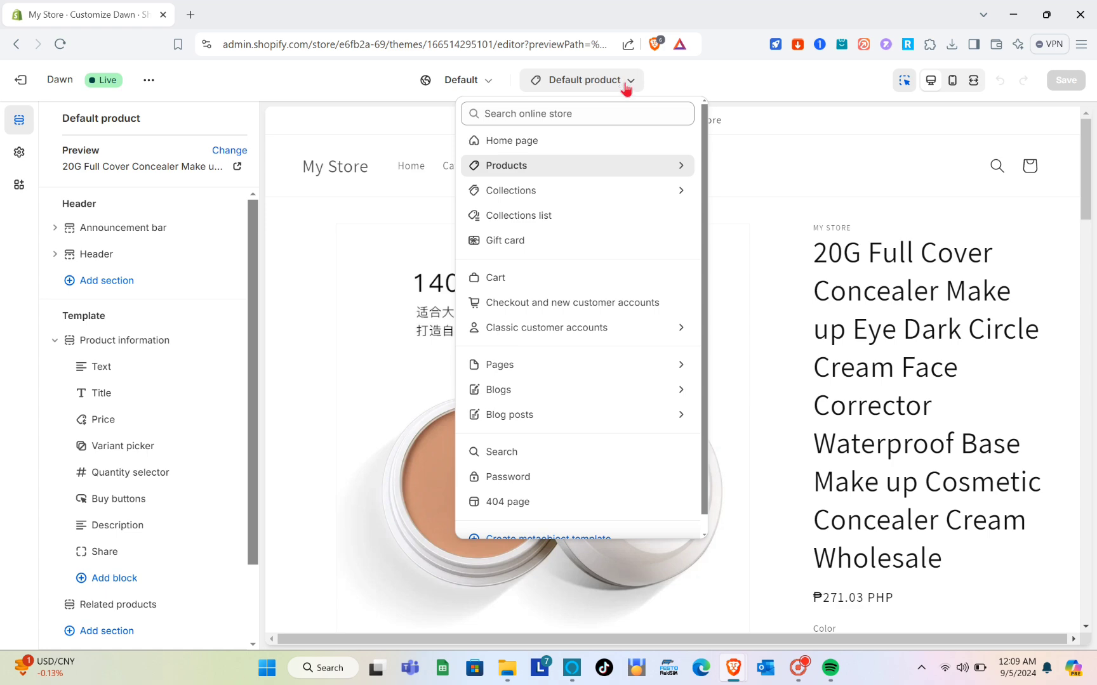
click(625, 83)
scroll(567, 390, down, 7)
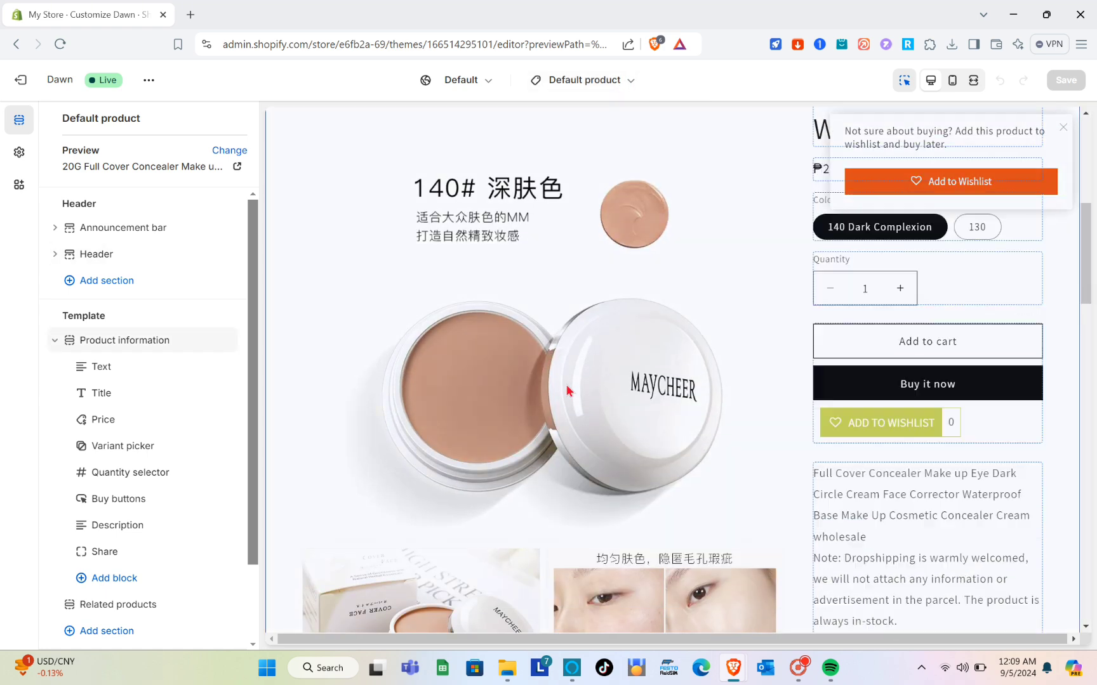
scroll(567, 386, down, 4)
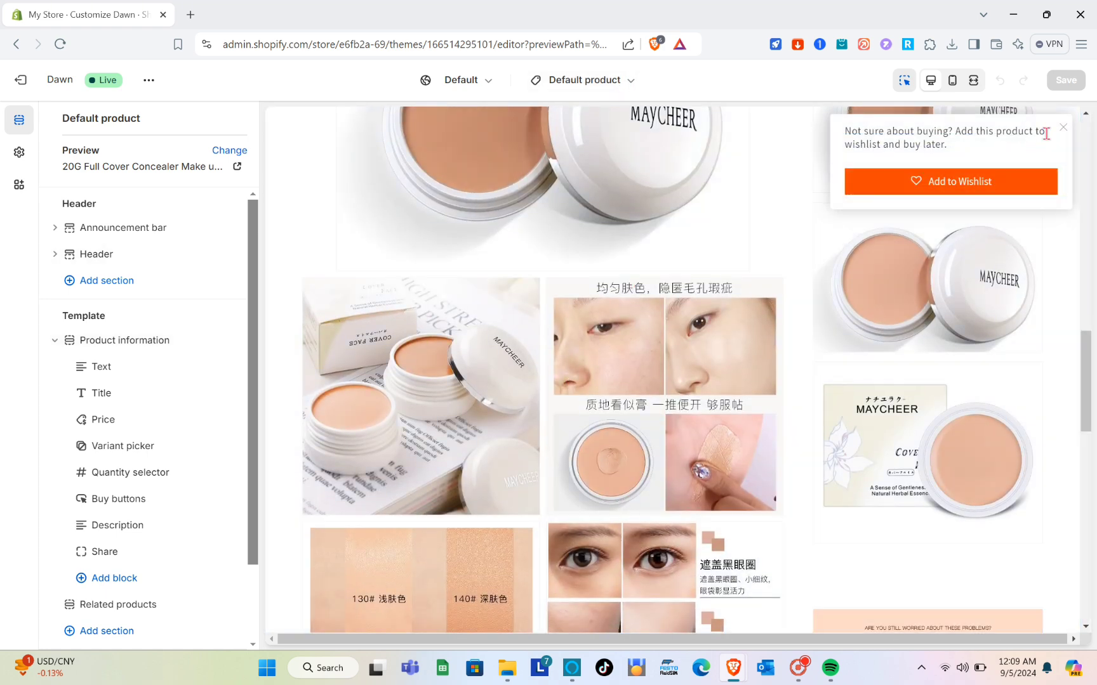
click(1063, 129)
scroll(501, 485, down, 3)
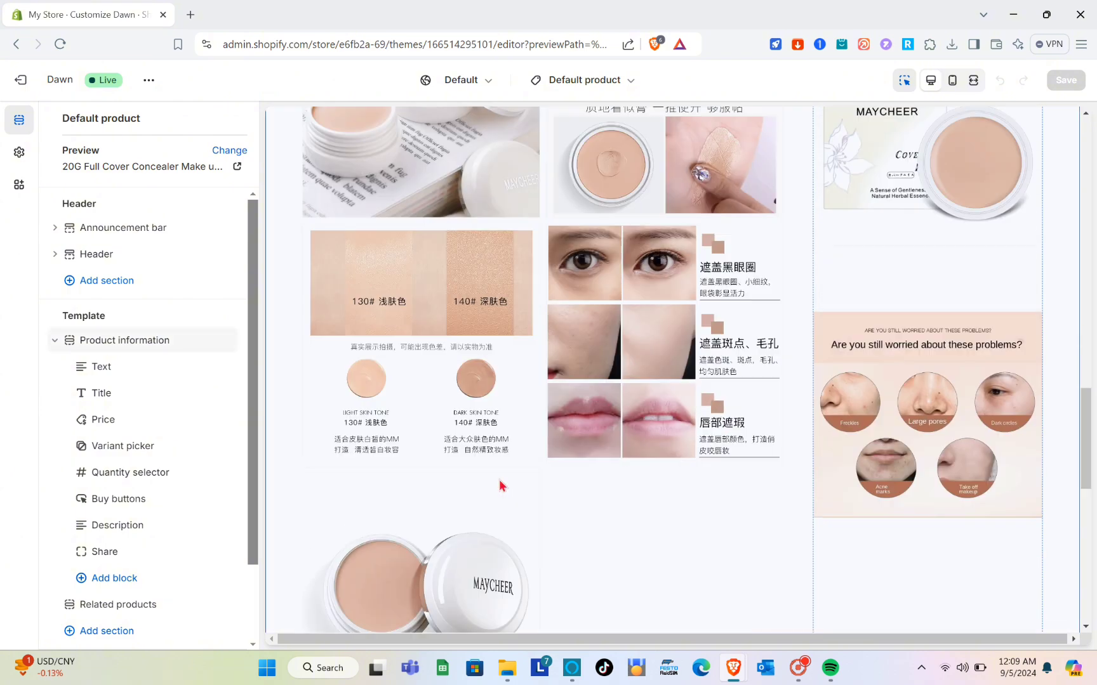
scroll(501, 486, up, 15)
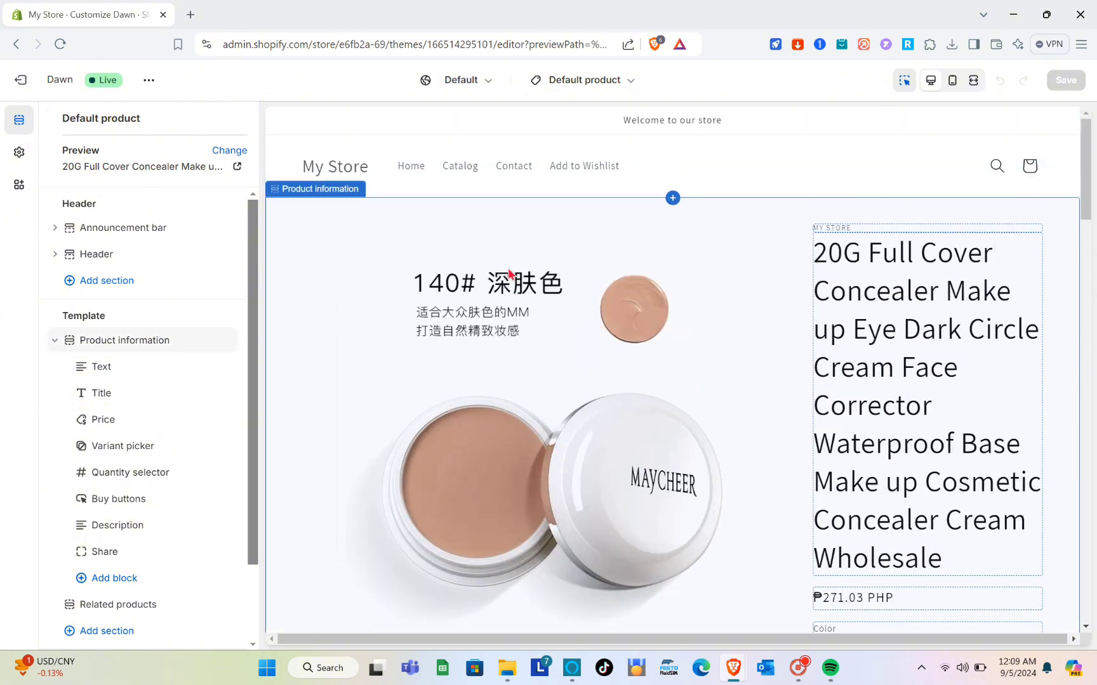
In Product information, toggle 'Enable sticky content on desktop' off and back on, then edit Scheme 1.
click(509, 274)
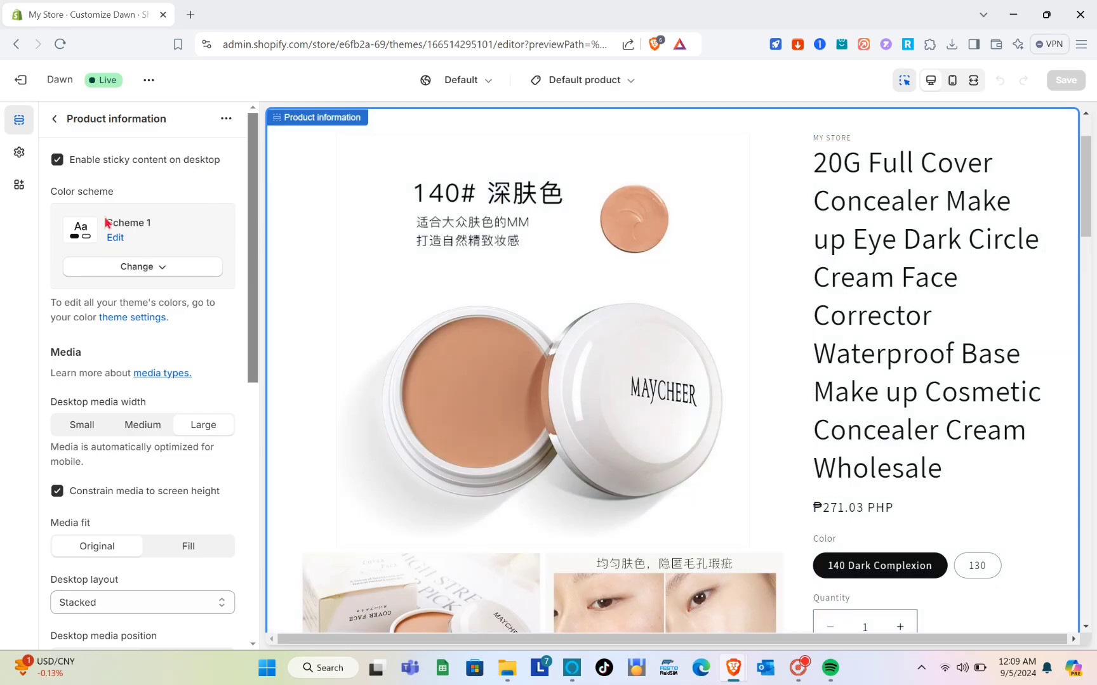
click(57, 160)
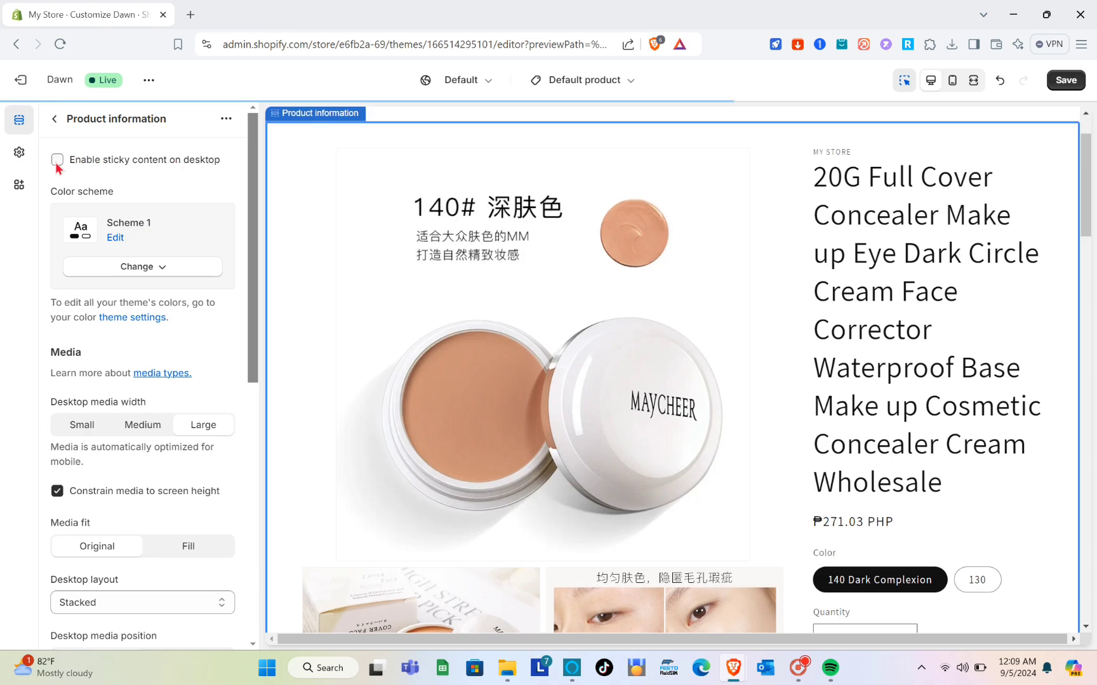
scroll(544, 319, down, 8)
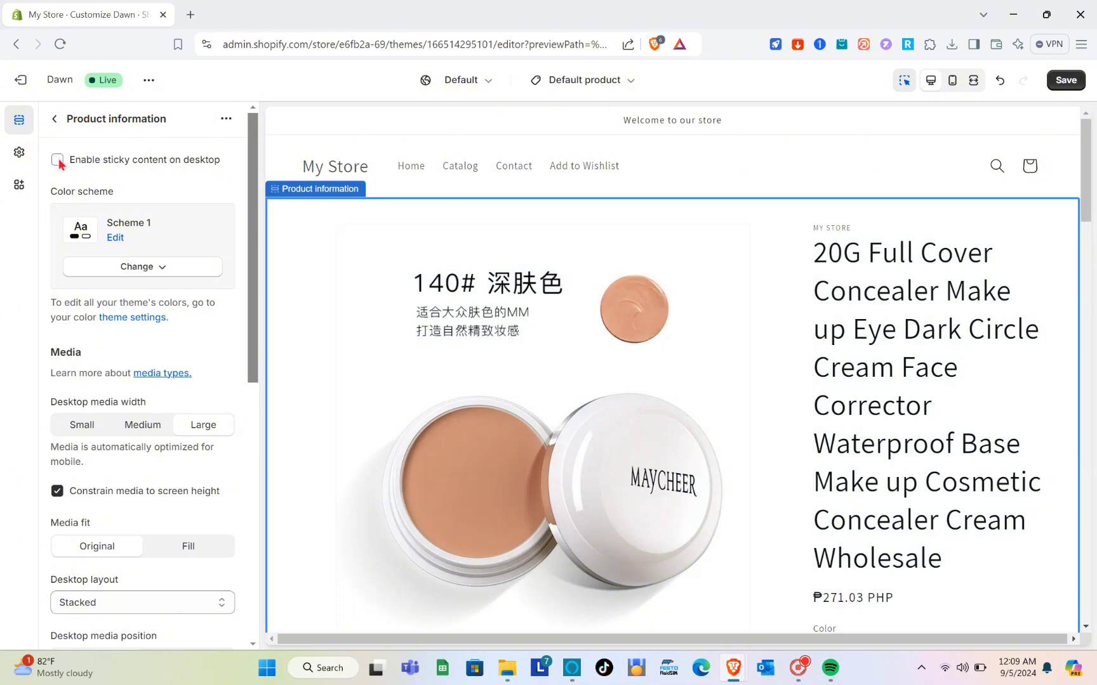
click(56, 160)
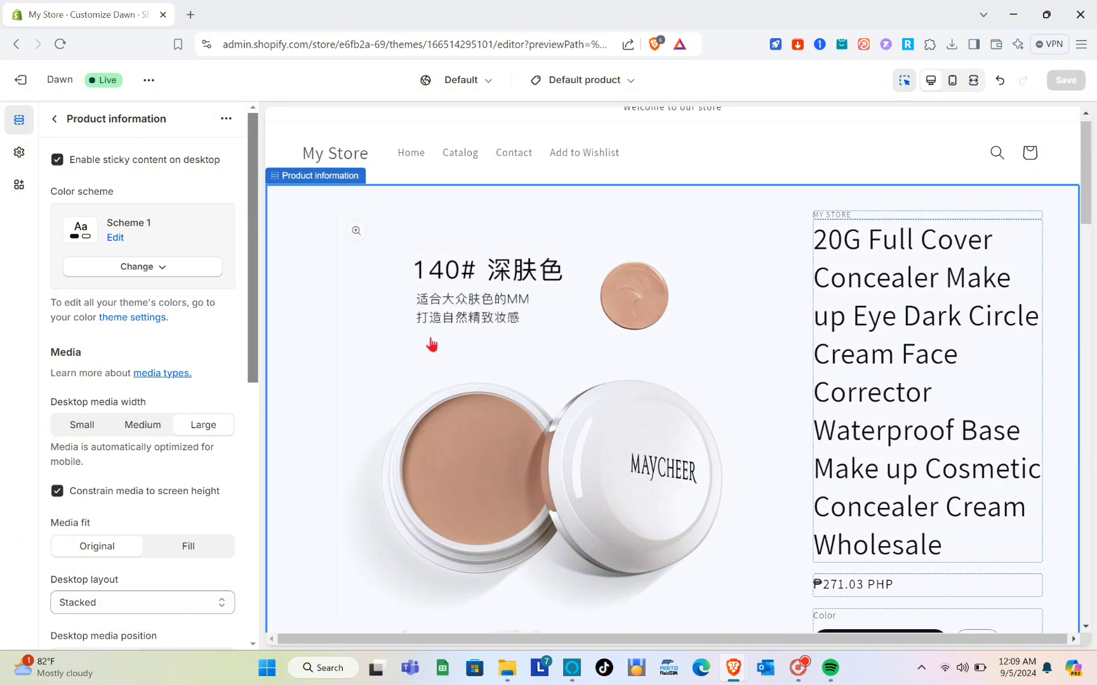
scroll(431, 344, down, 3)
scroll(431, 343, down, 5)
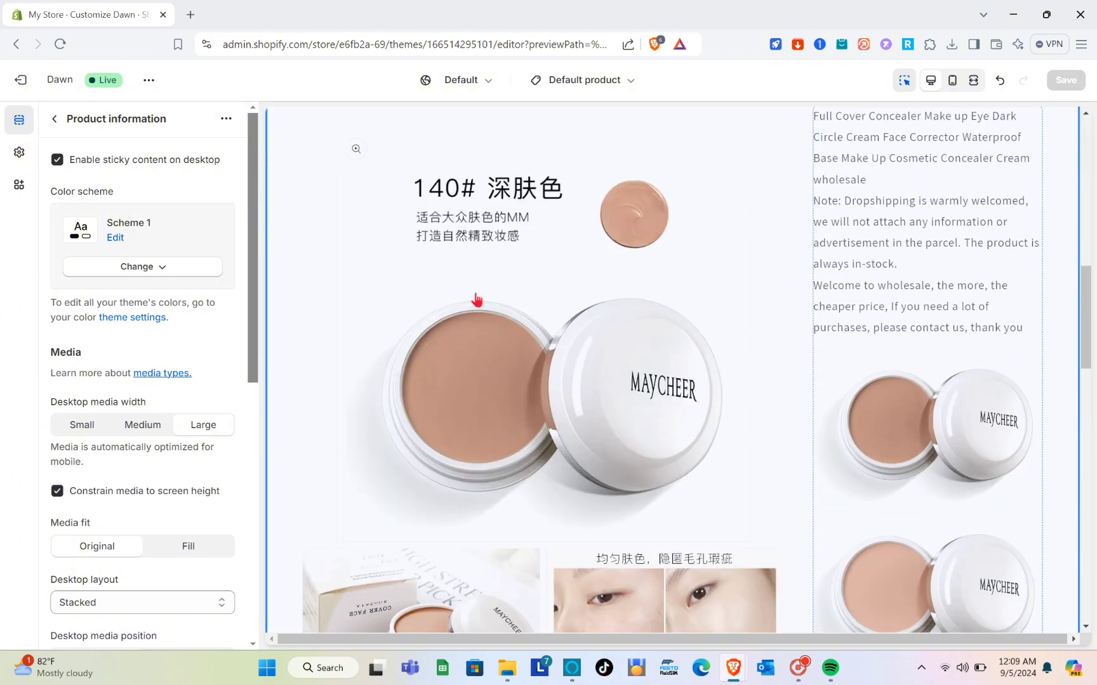
scroll(565, 306, down, 5)
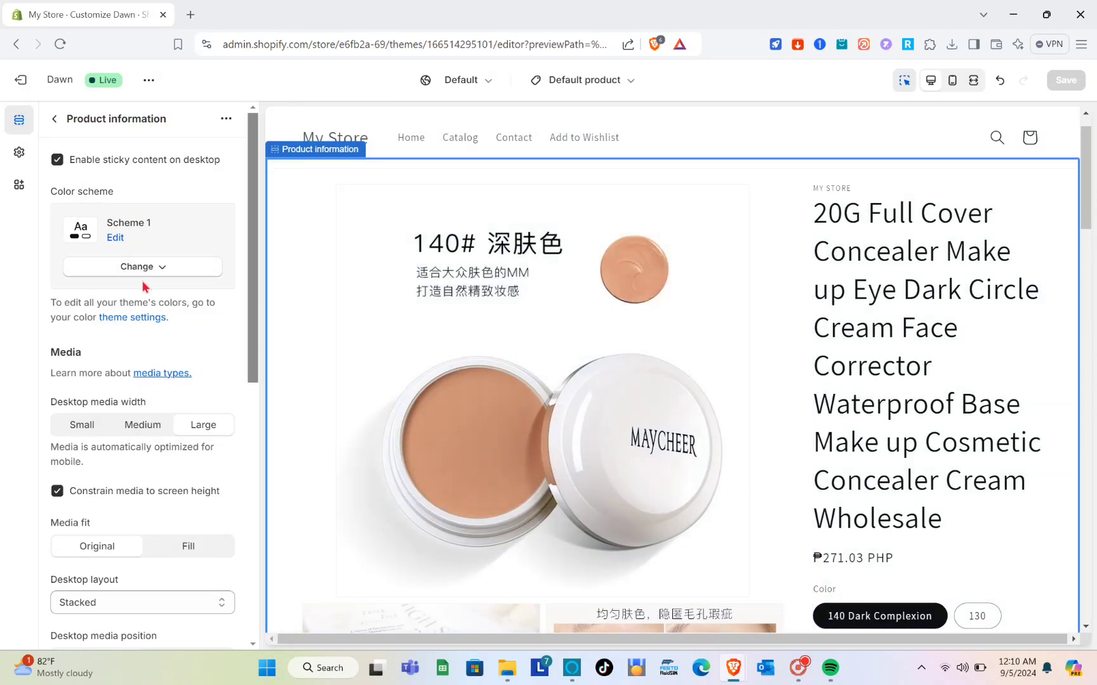
click(116, 240)
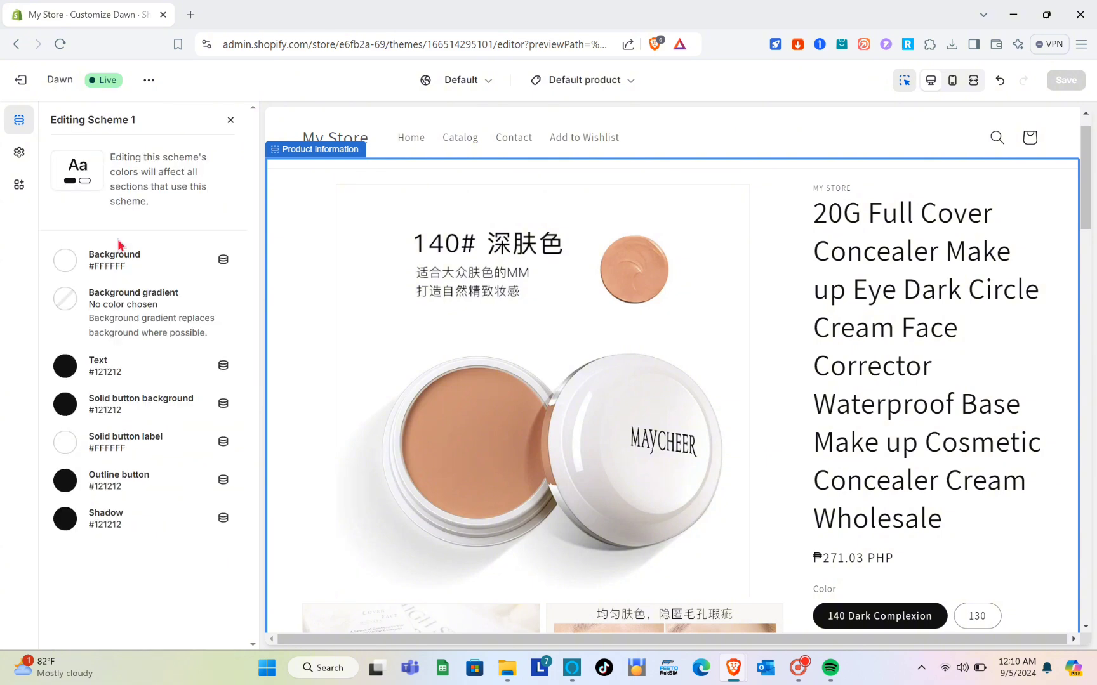
Set Scheme 1's background colour to light pink #C68DBE.
click(64, 263)
drag(66, 292, 126, 322)
click(191, 367)
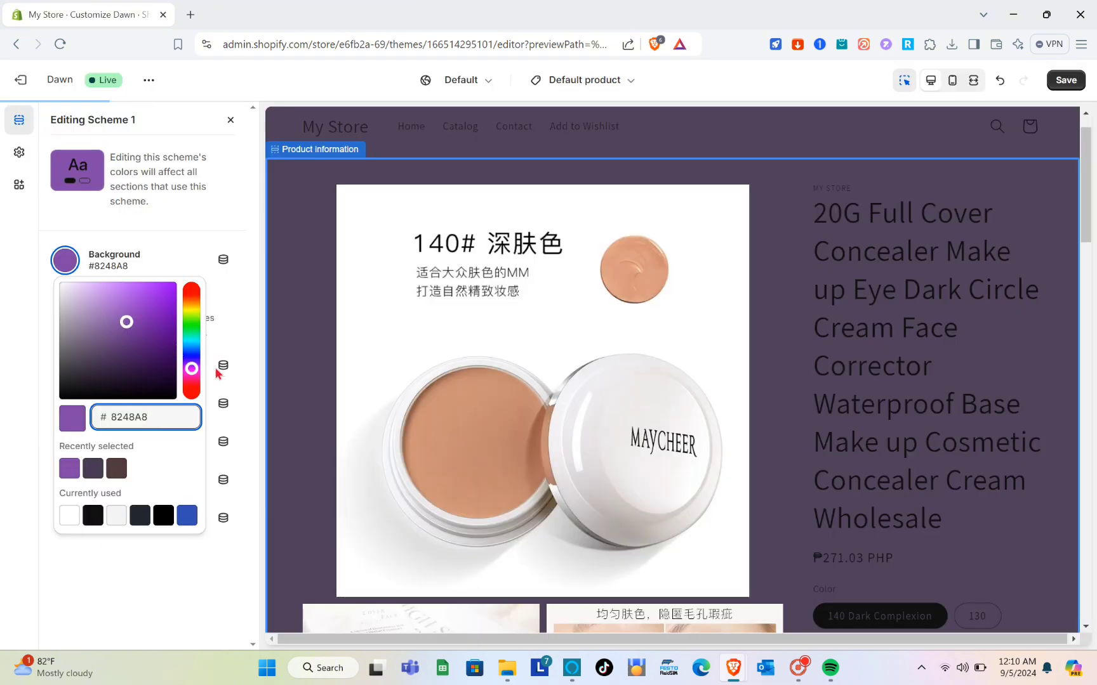
drag(195, 375, 192, 377)
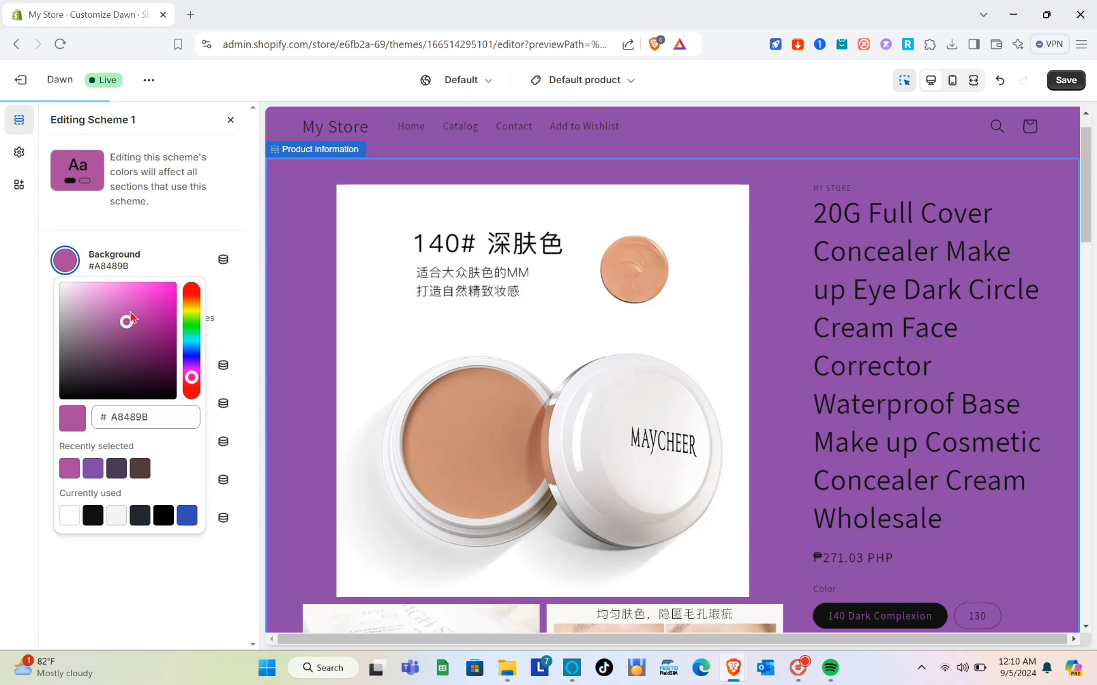
drag(125, 326, 94, 315)
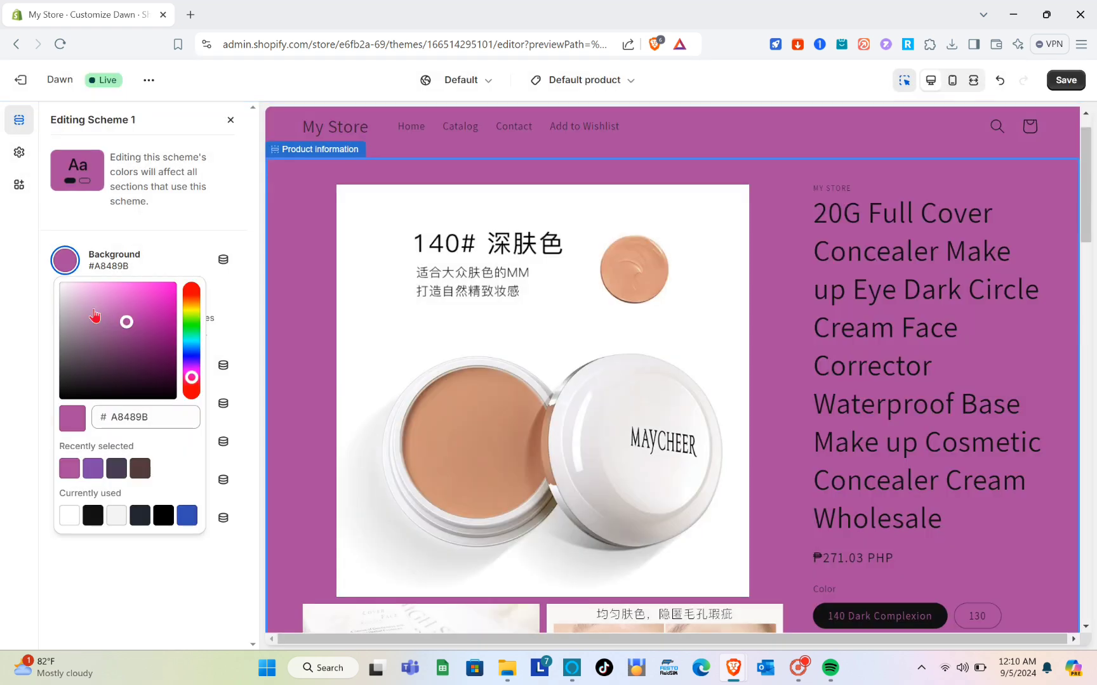
click(69, 263)
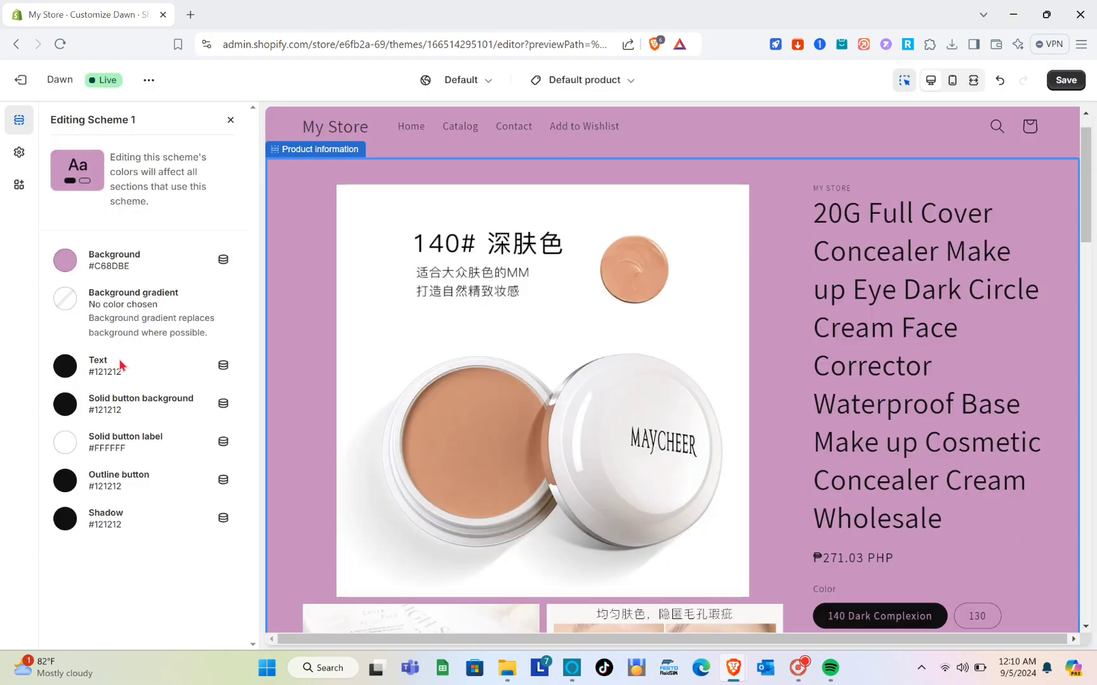
Set Scheme 1's solid button background to tan #CEAC76.
click(65, 404)
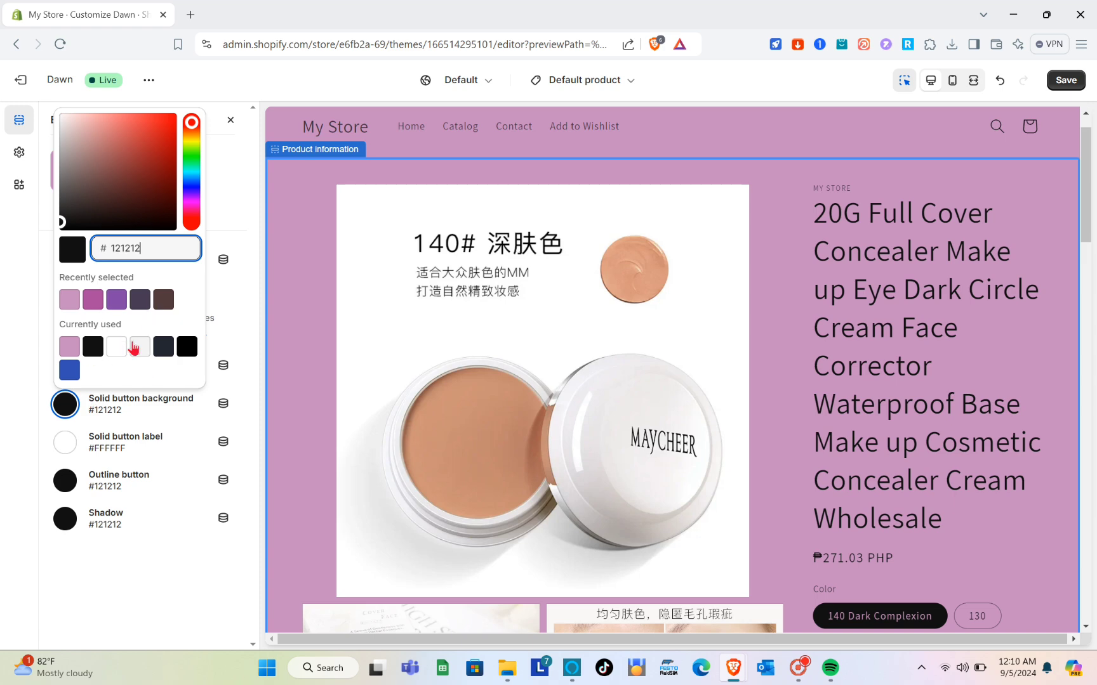
click(188, 133)
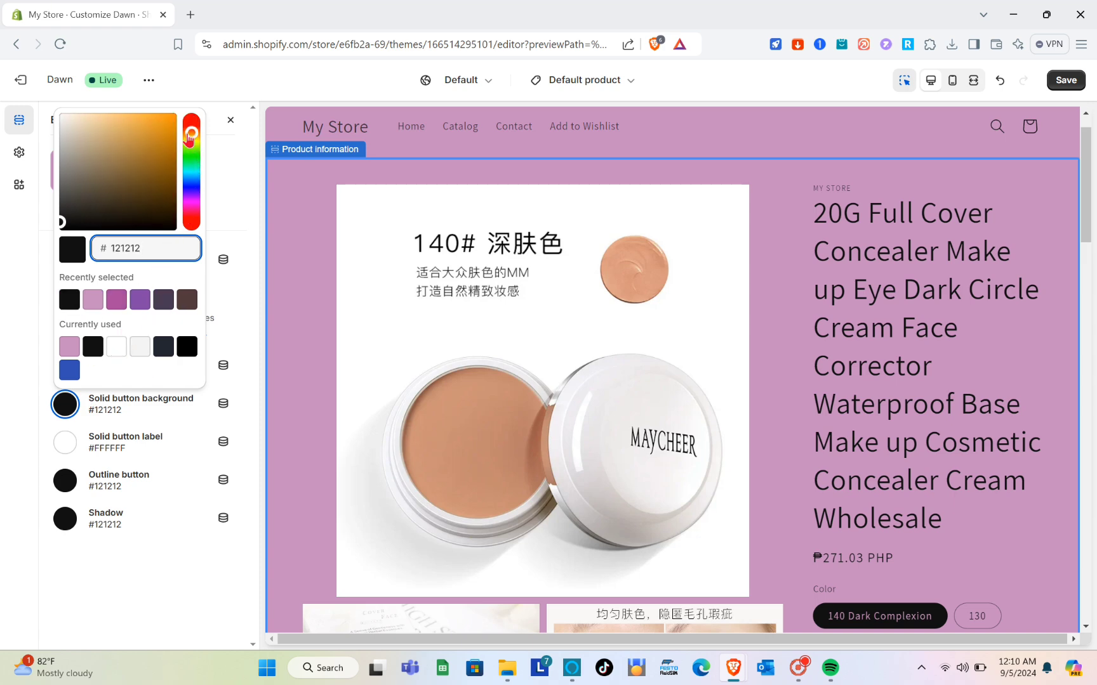
click(109, 135)
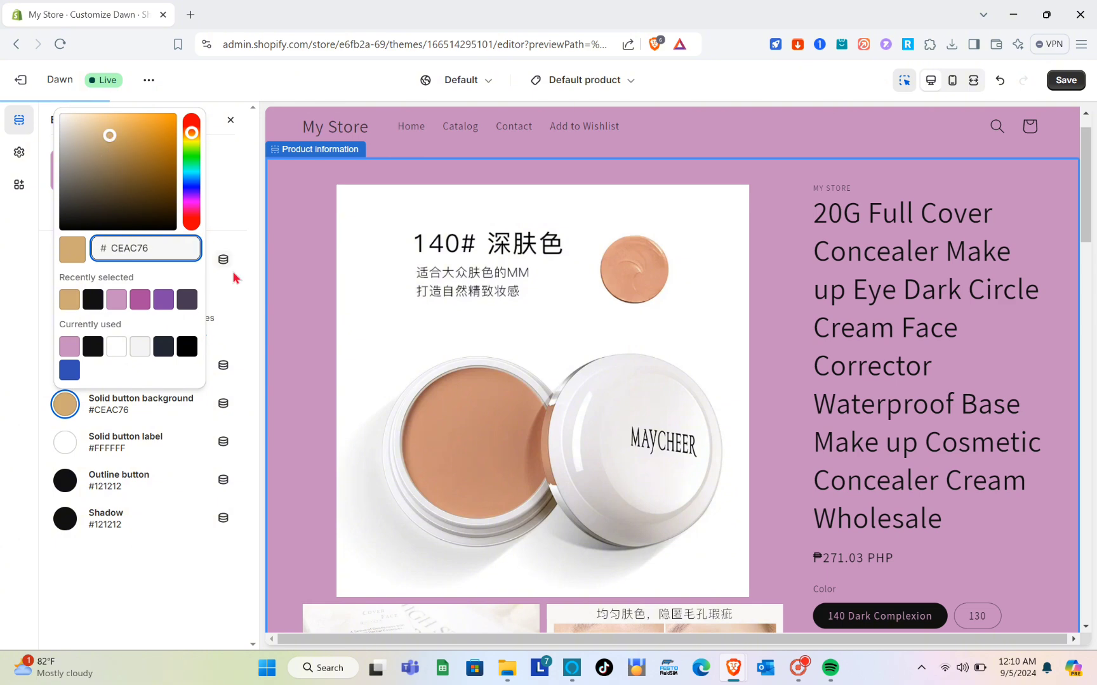
scroll(703, 438, down, 5)
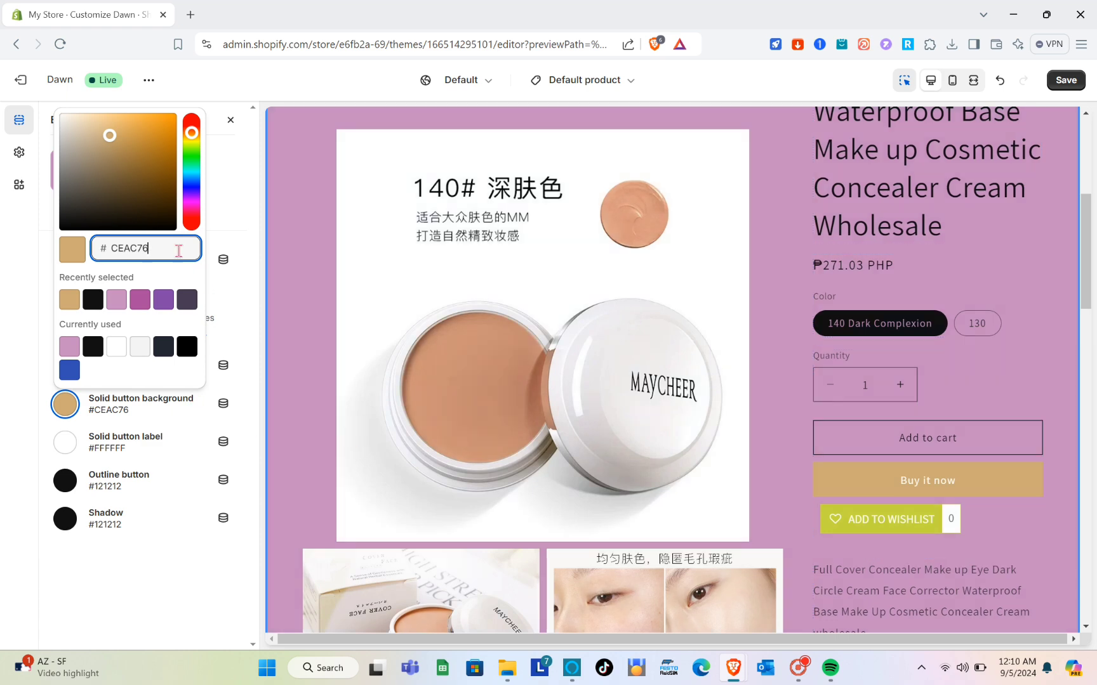
Keep the label, outline button #121212 and shadow colours unchanged, and close the scheme editor.
click(66, 446)
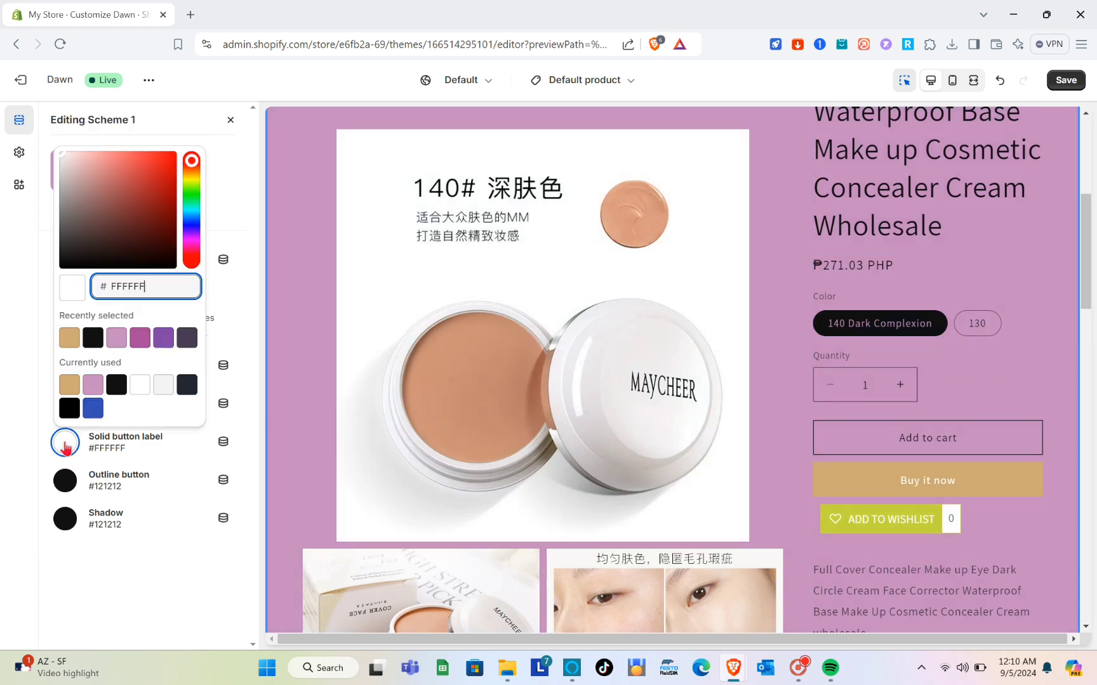
click(63, 484)
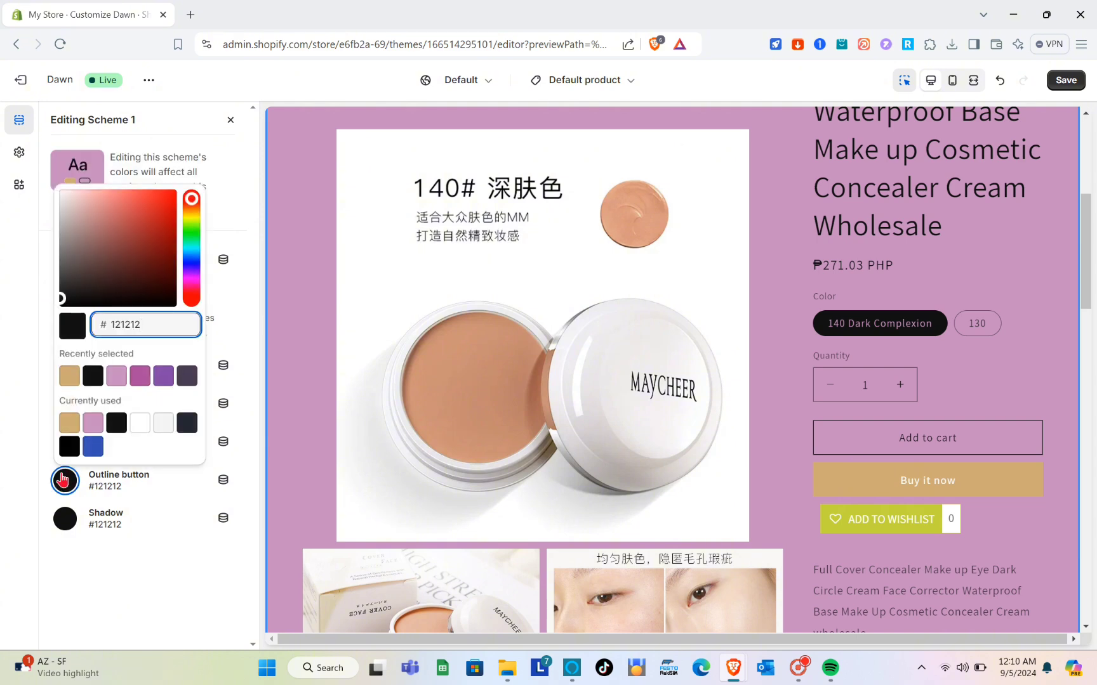
click(71, 425)
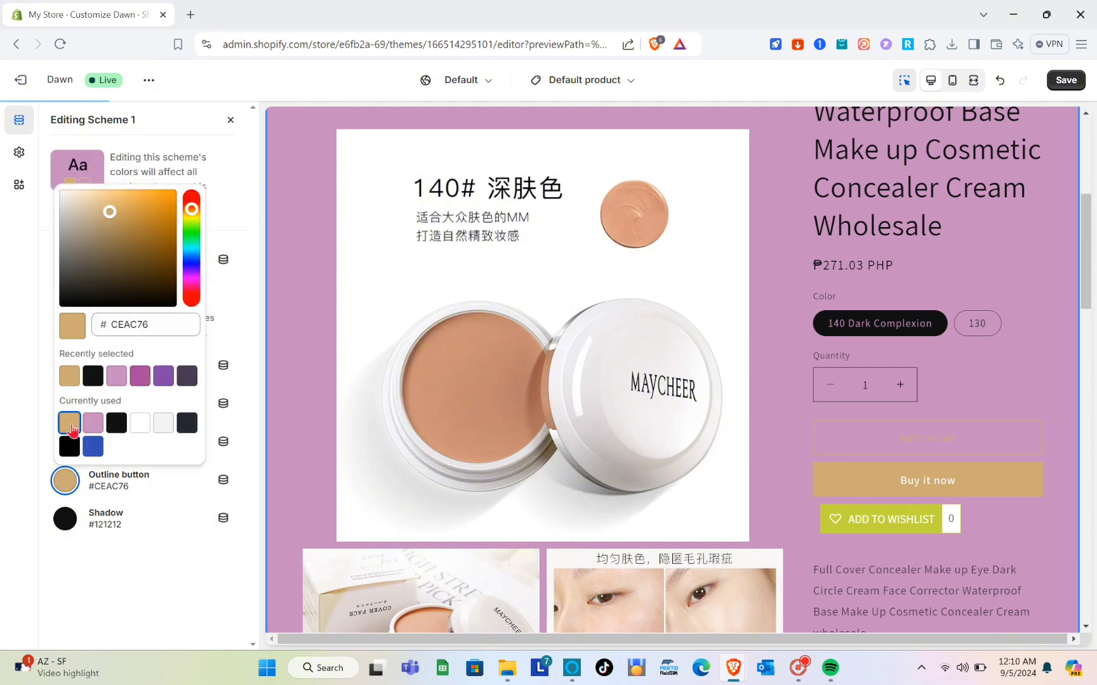
click(93, 378)
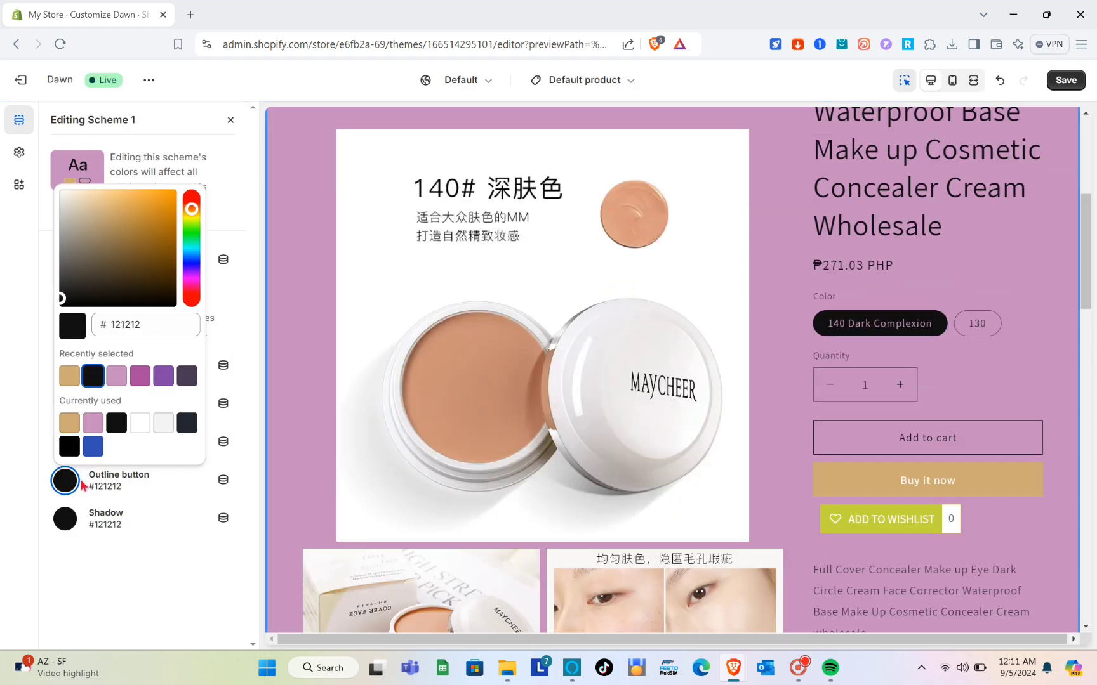
click(64, 521)
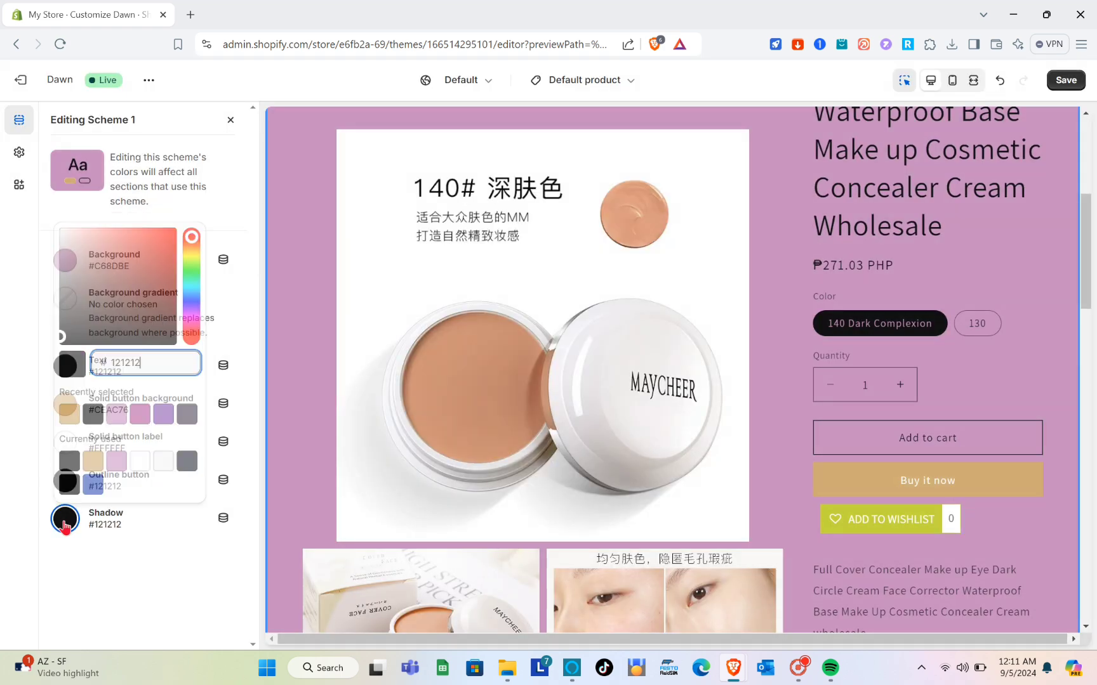
click(194, 156)
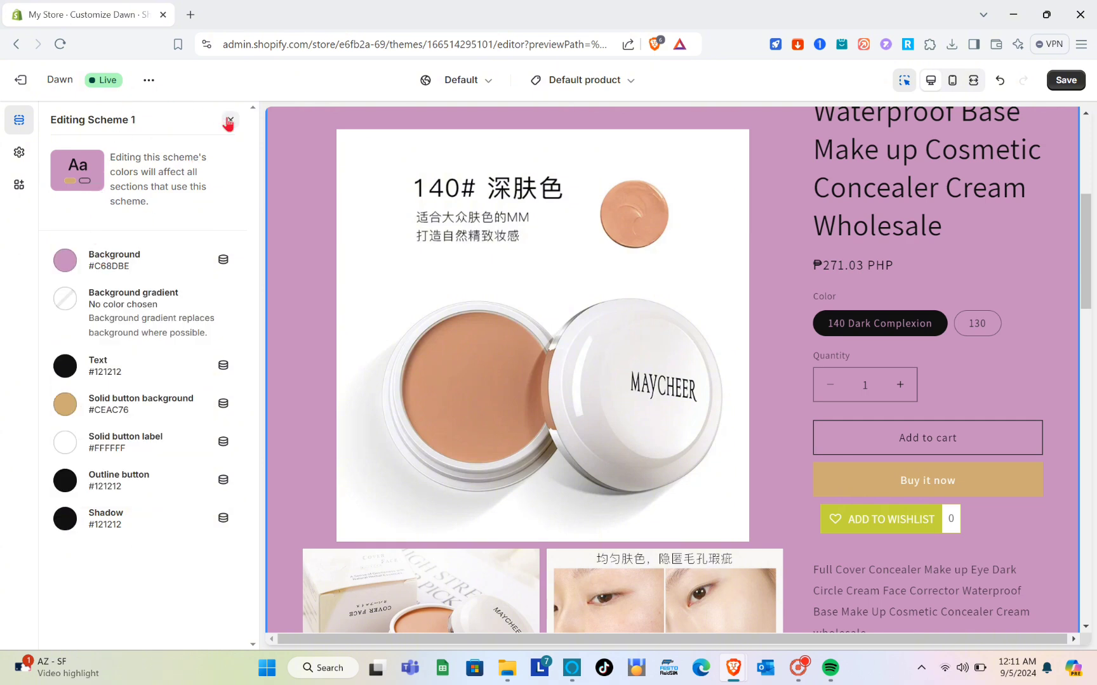
click(228, 122)
Set desktop media width to Small and keep media fit on Original.
scroll(101, 381, down, 1)
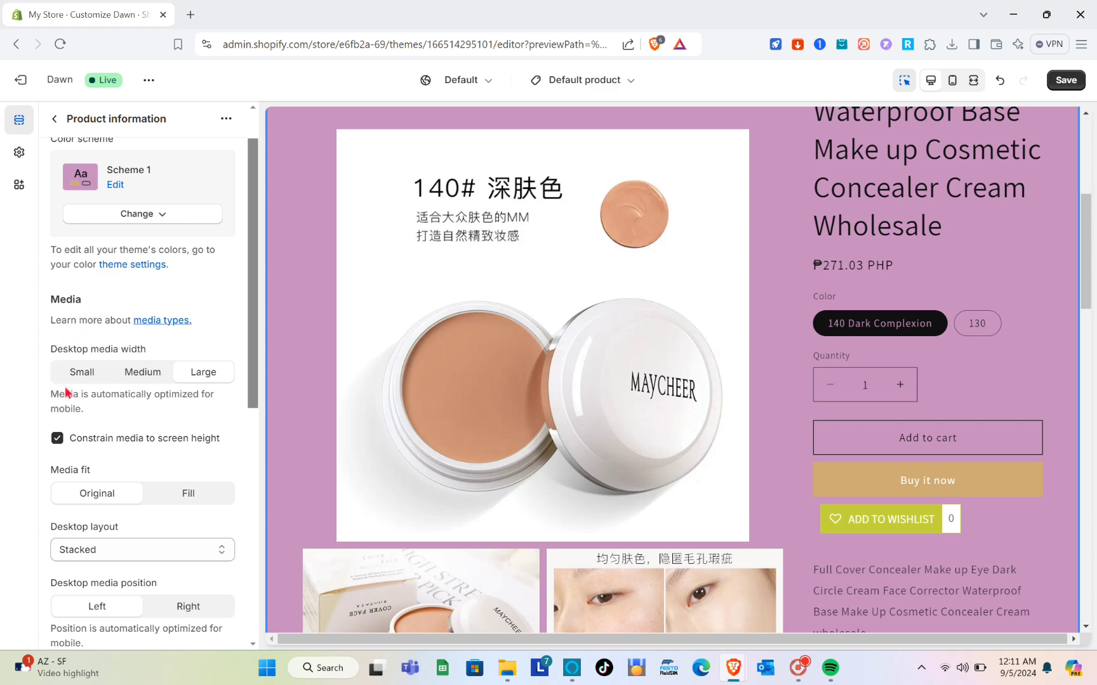
click(143, 377)
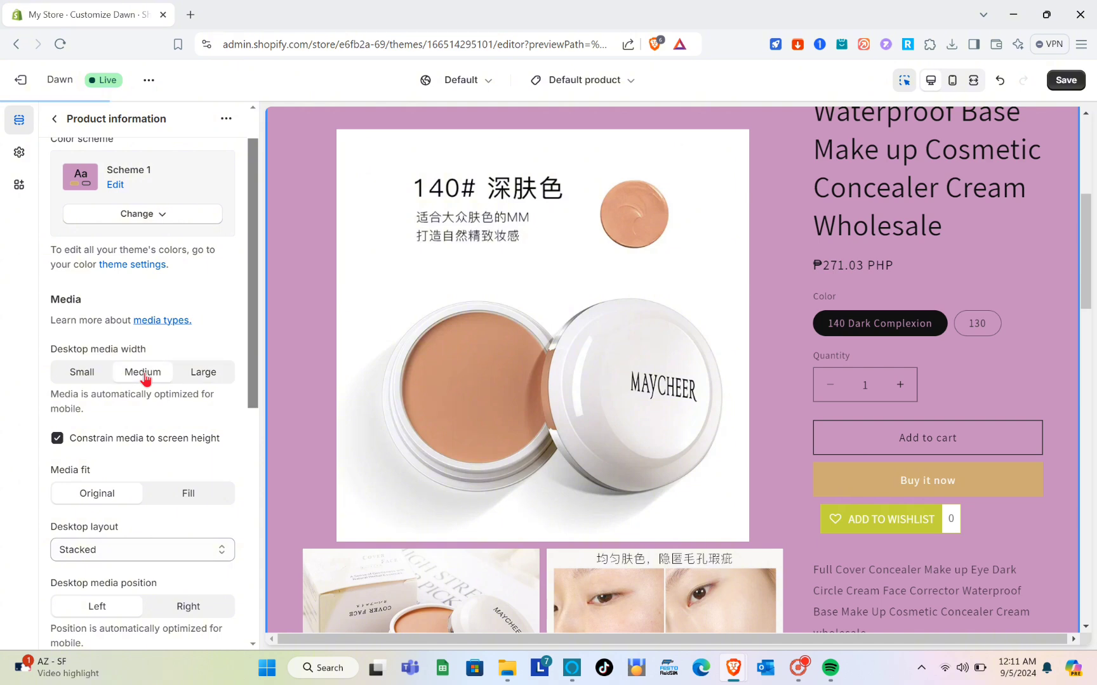
click(83, 376)
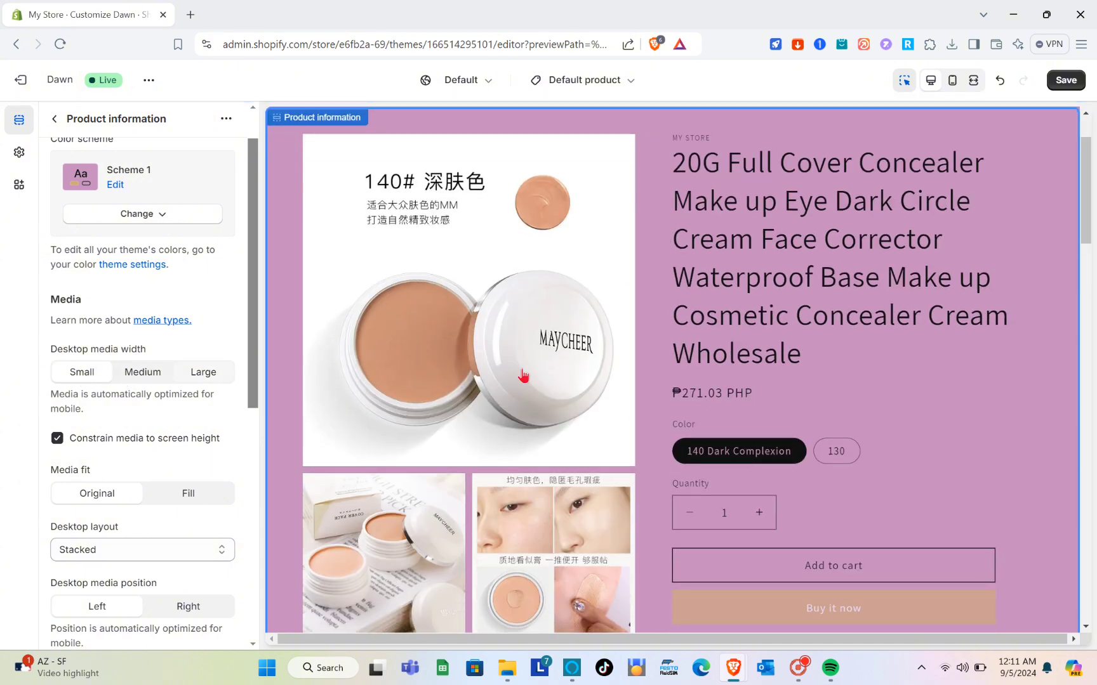
scroll(553, 422, down, 10)
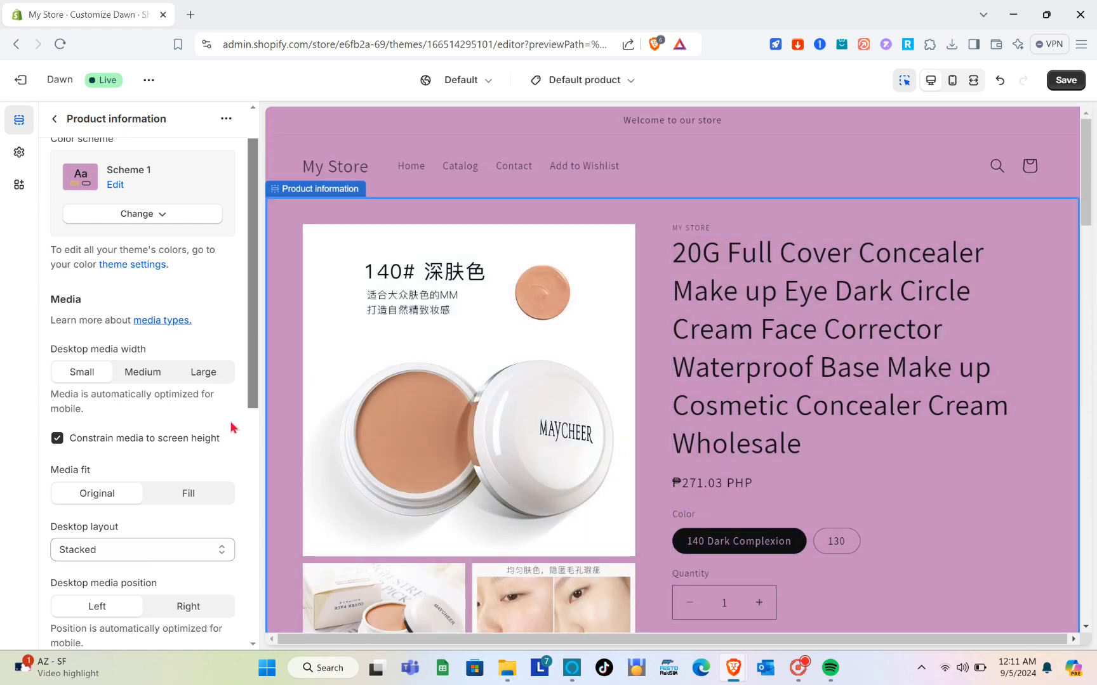
scroll(113, 447, down, 1)
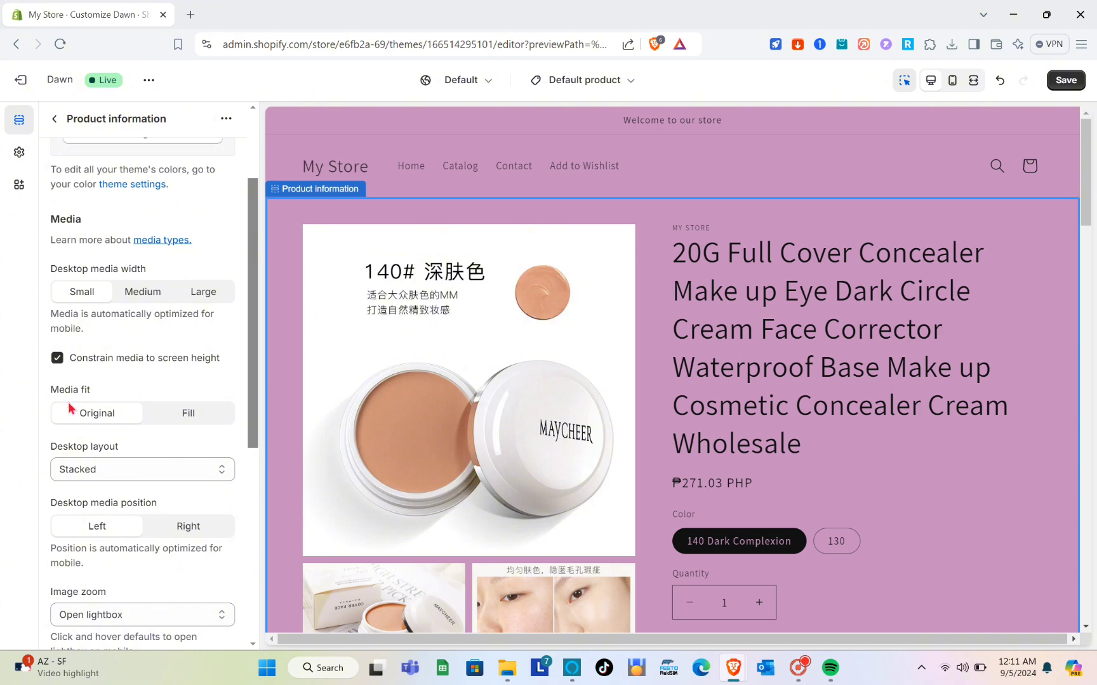
click(201, 413)
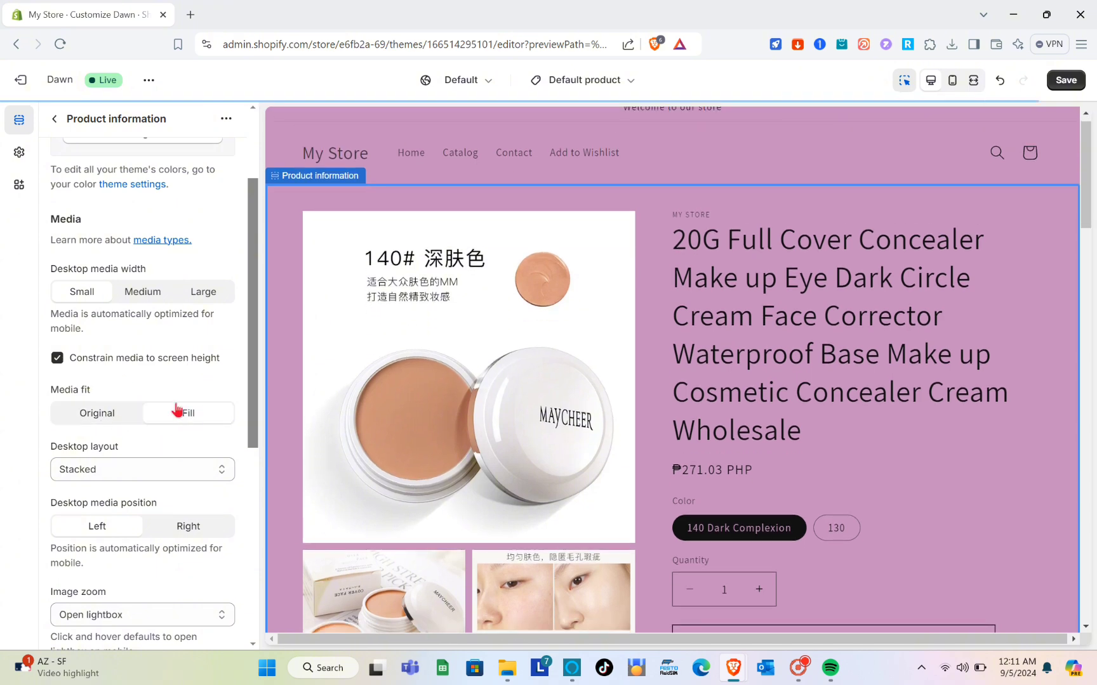
click(97, 416)
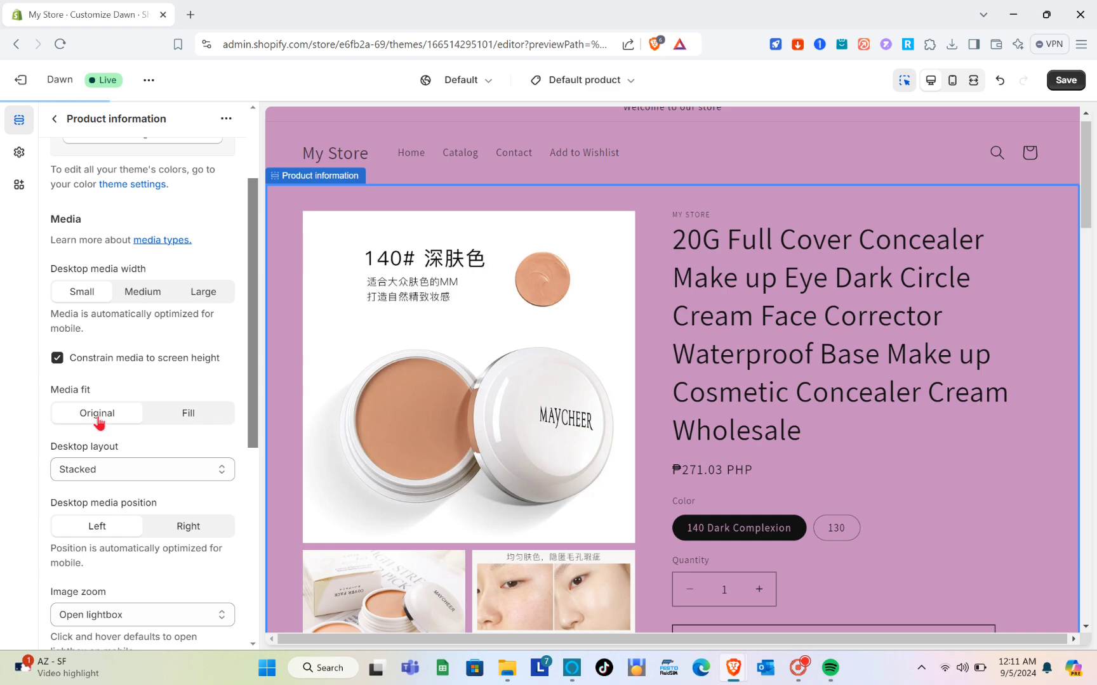
click(119, 470)
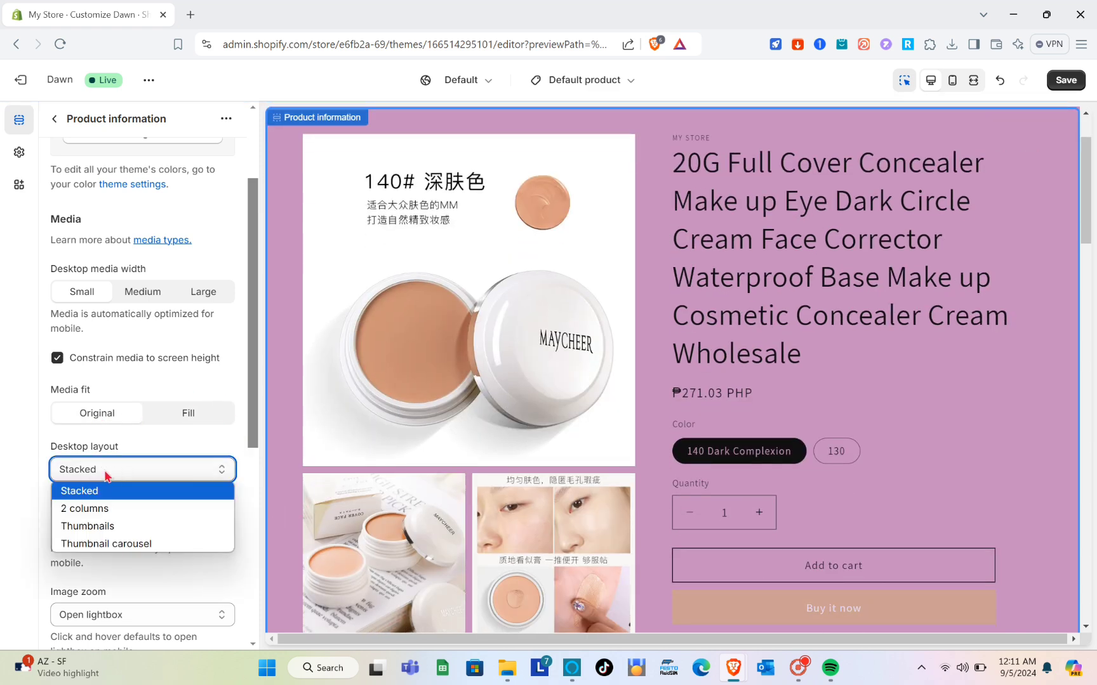
Try Thumbnail carousel and 2 columns, then settle the desktop layout on Stacked.
click(105, 544)
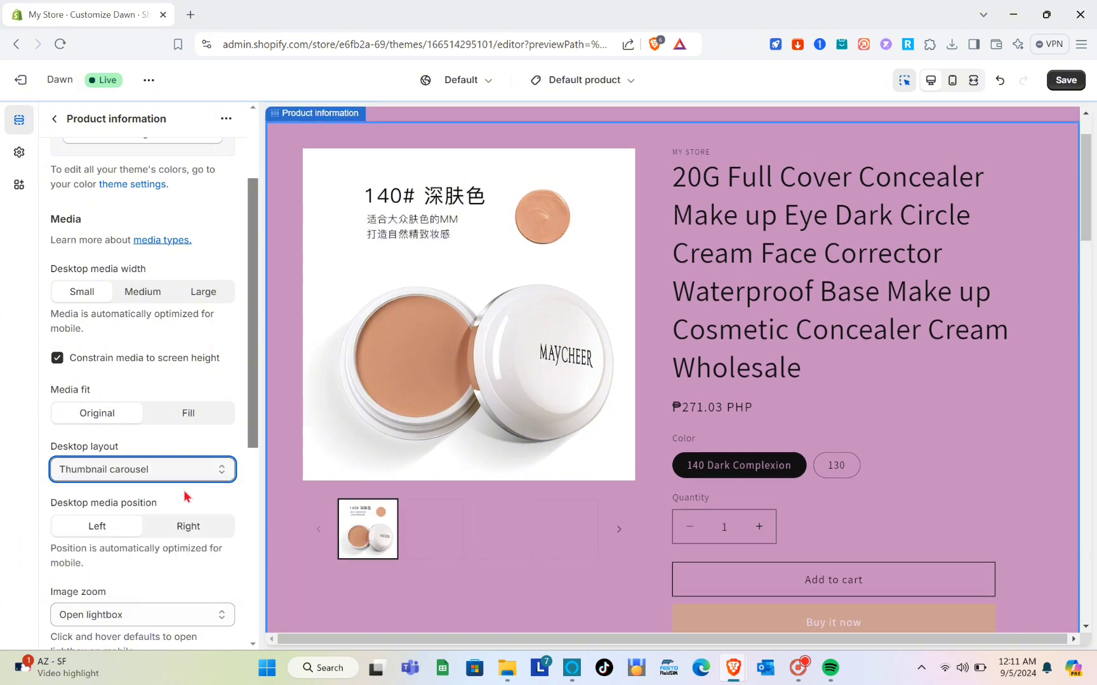
click(618, 530)
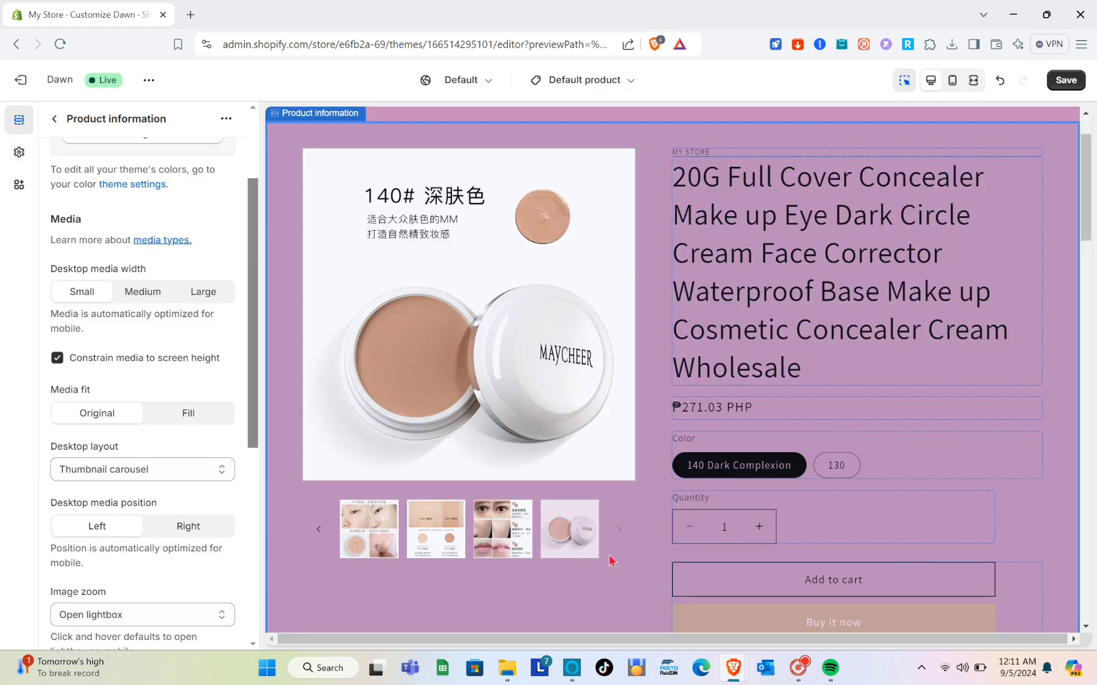
click(221, 473)
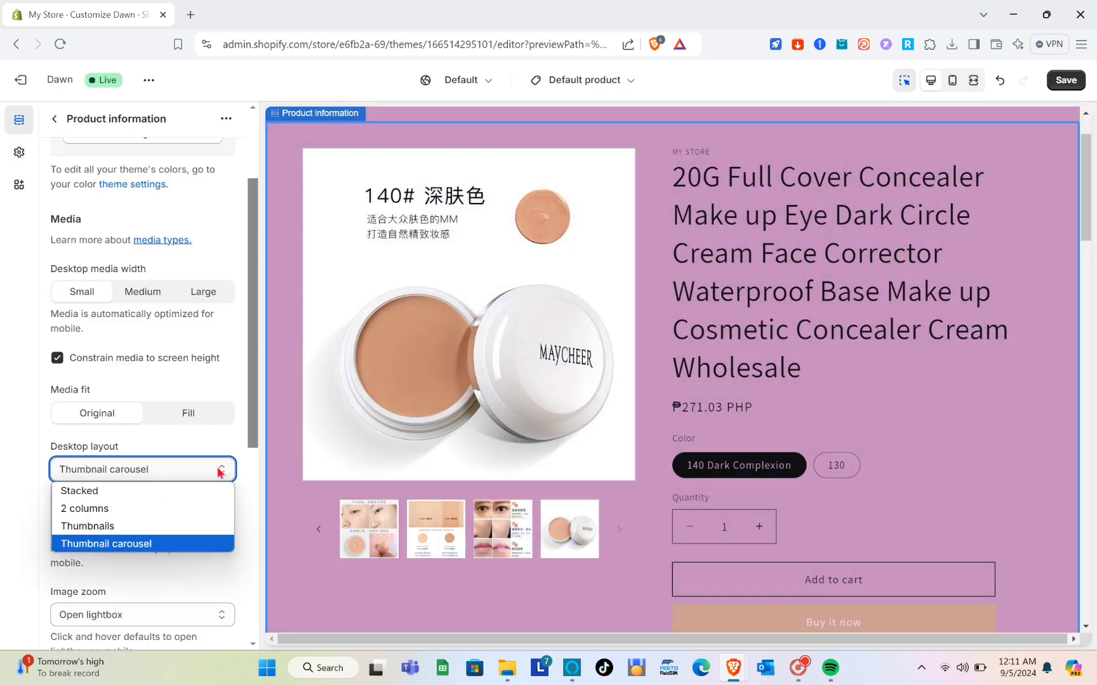
click(99, 511)
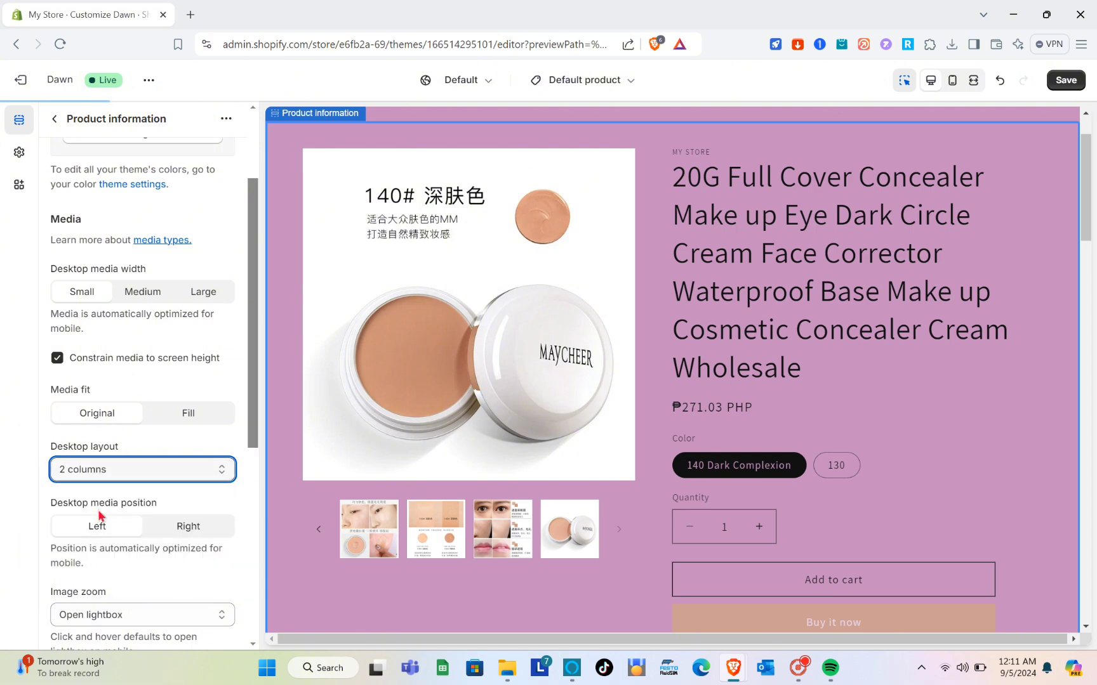
scroll(426, 495, down, 3)
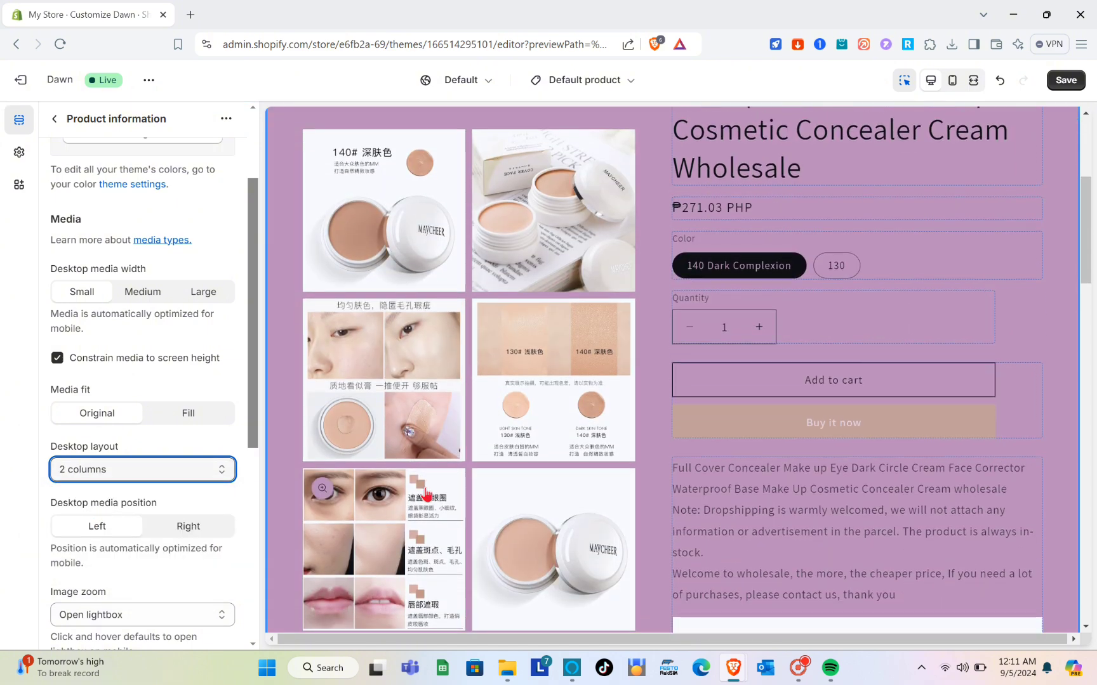
scroll(427, 495, up, 4)
click(181, 476)
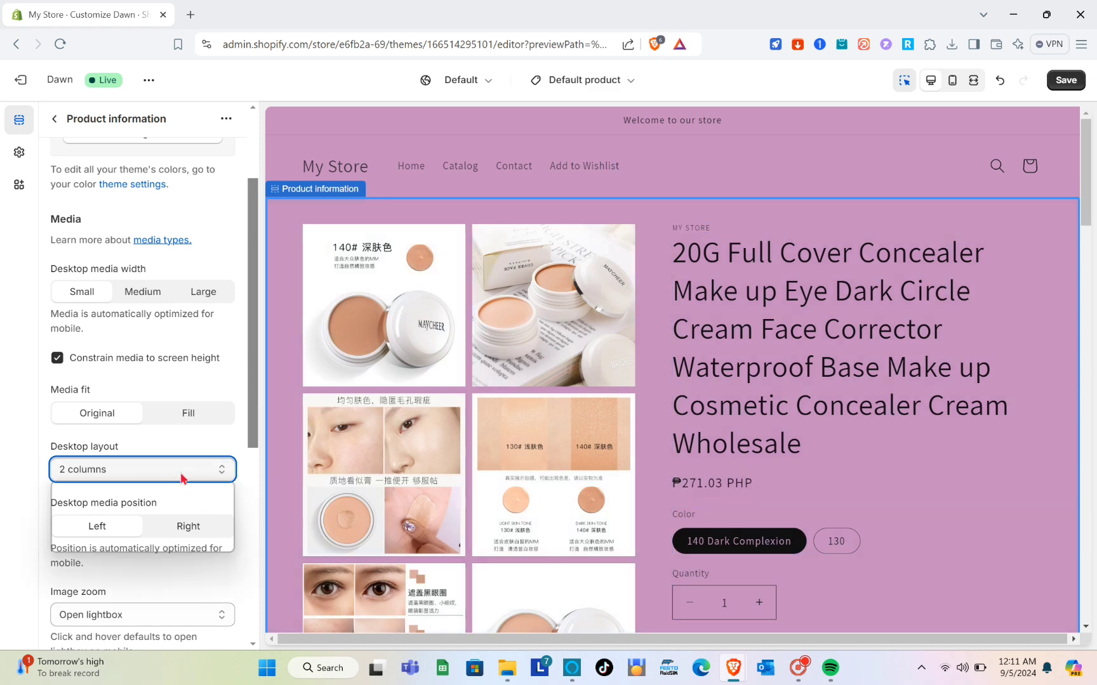
click(81, 499)
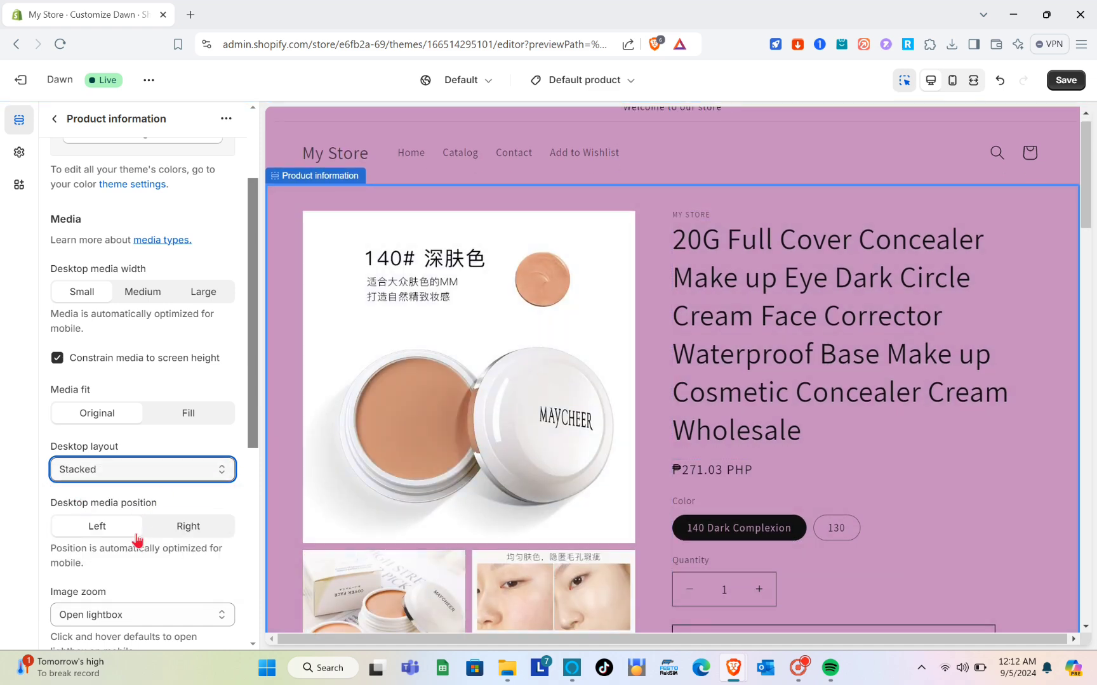
Set the desktop media position to Right.
scroll(137, 541, down, 1)
scroll(137, 542, down, 1)
click(165, 374)
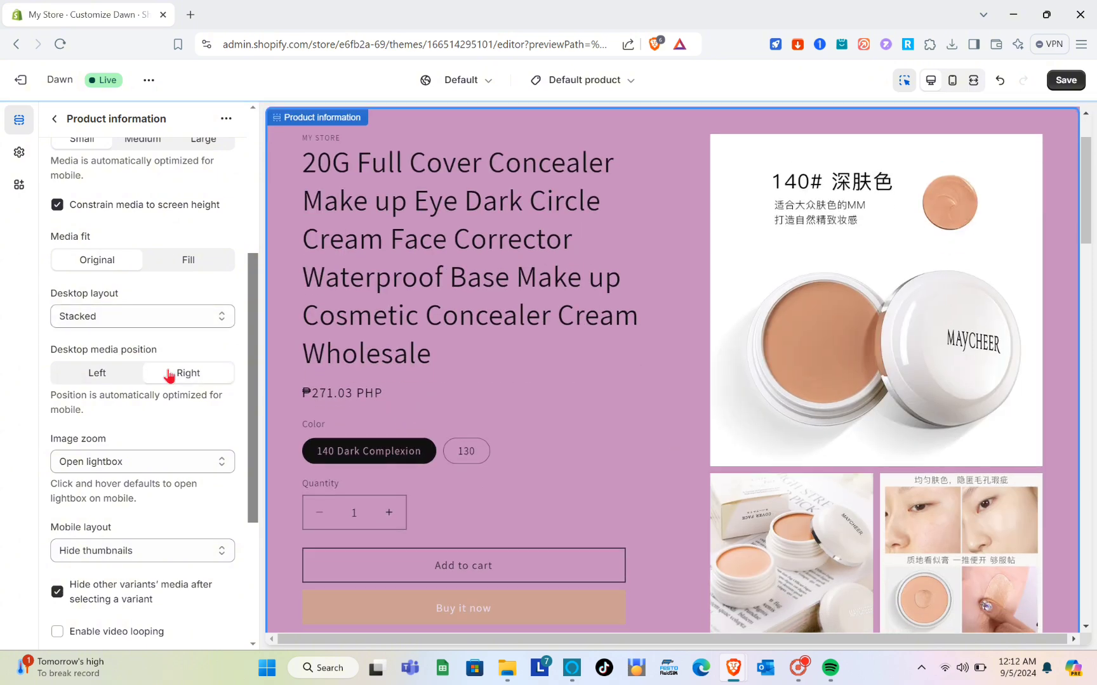
click(119, 377)
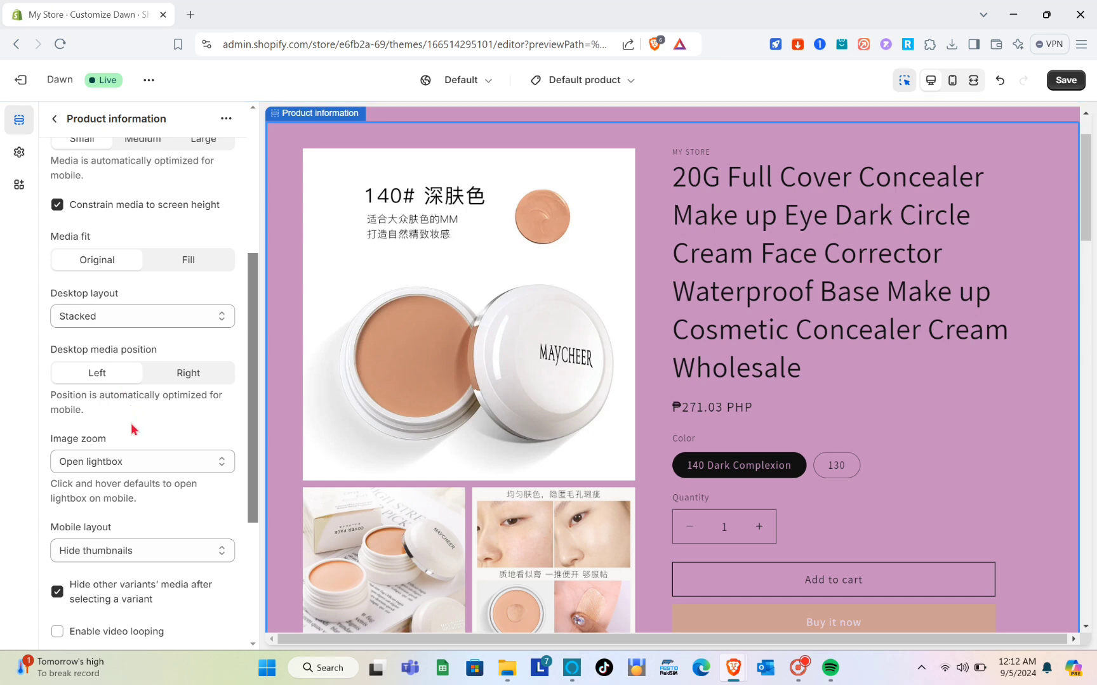
scroll(134, 429, down, 5)
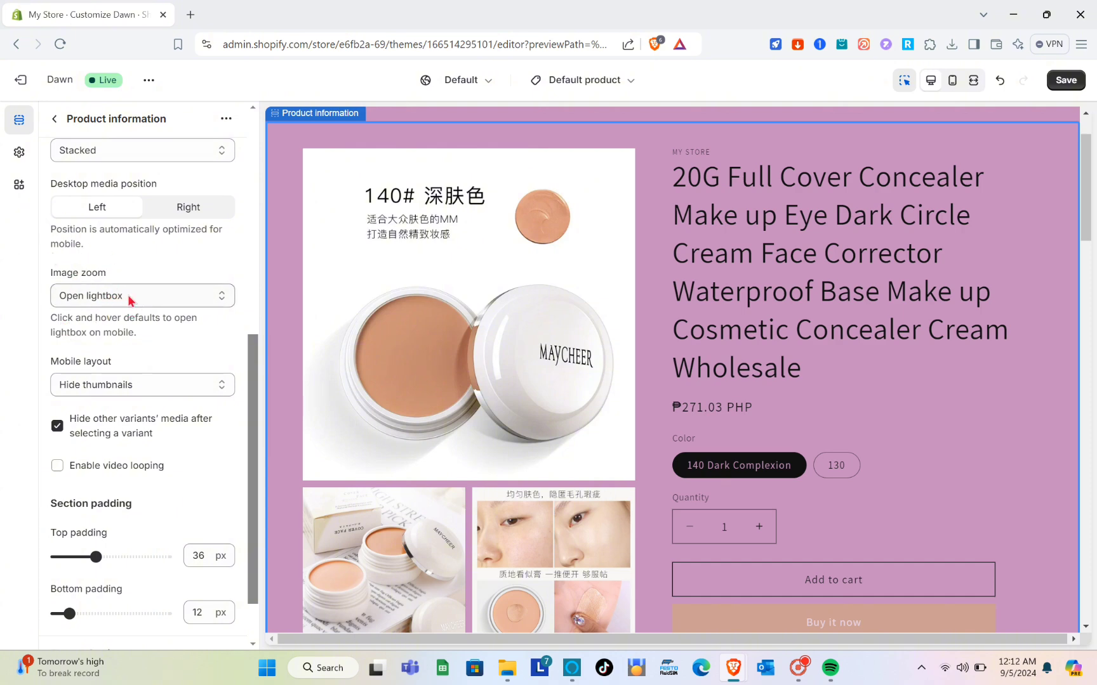
click(135, 301)
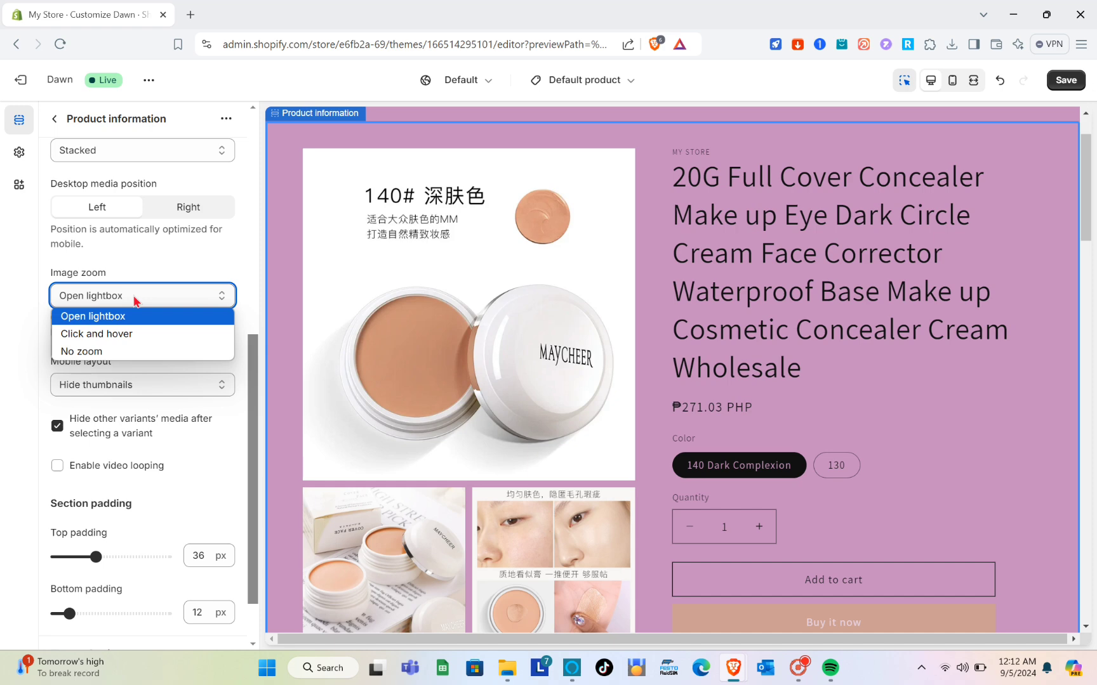
click(136, 301)
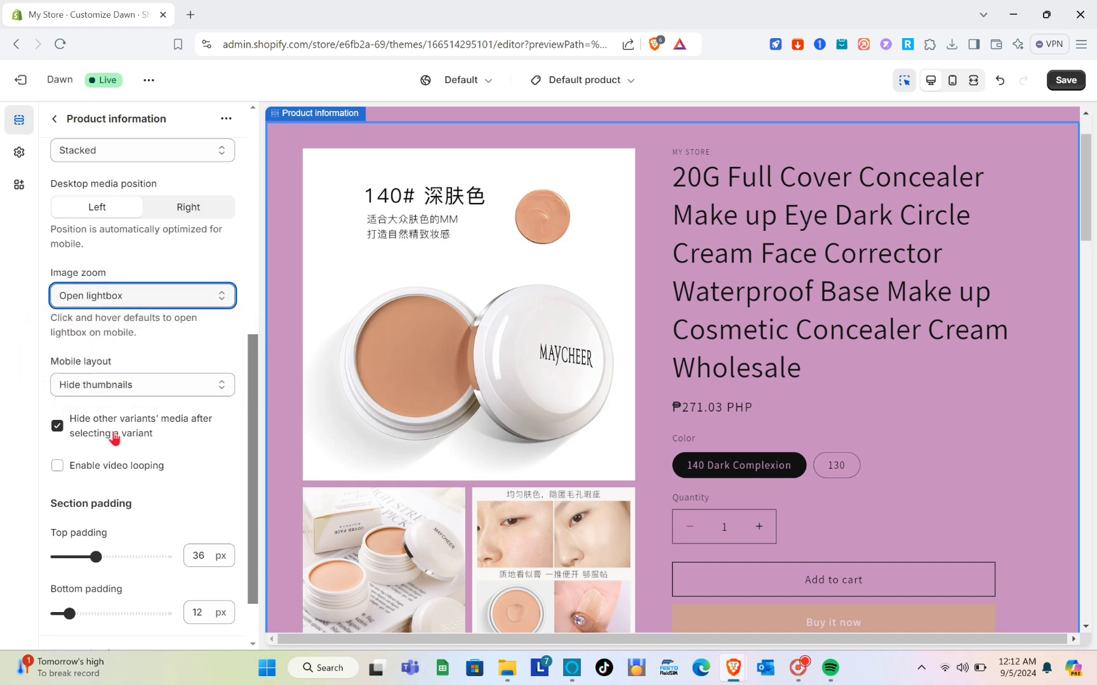
scroll(115, 438, down, 1)
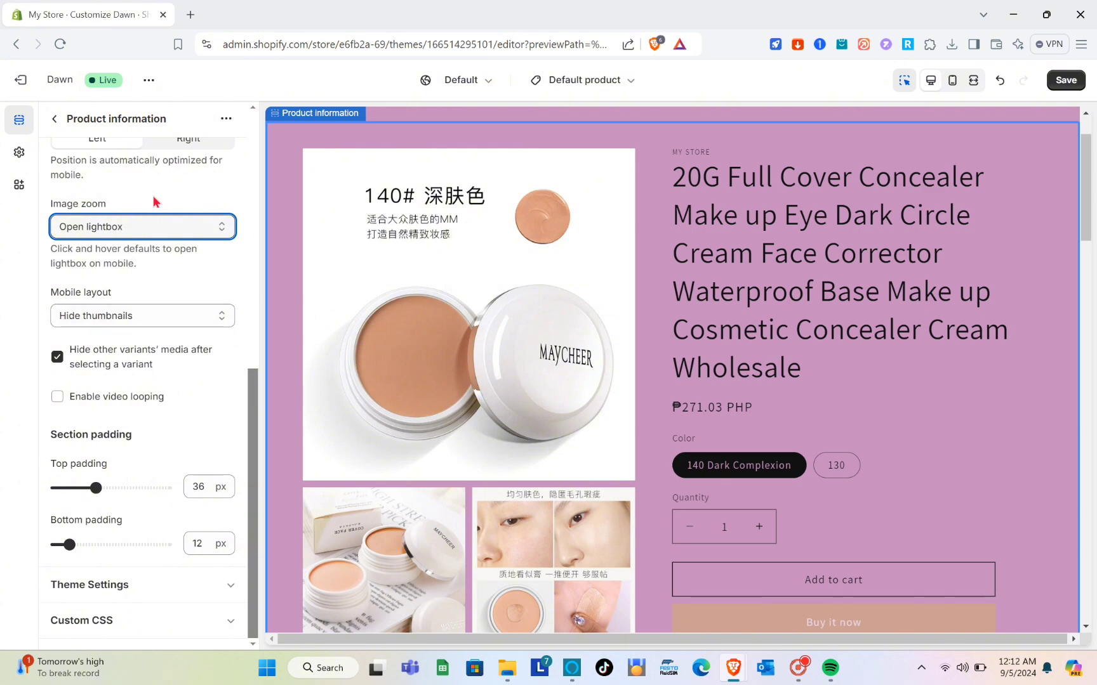
scroll(153, 277, up, 3)
scroll(152, 277, up, 5)
Go back to the section list and select the 'You may also like' Related products section.
click(55, 119)
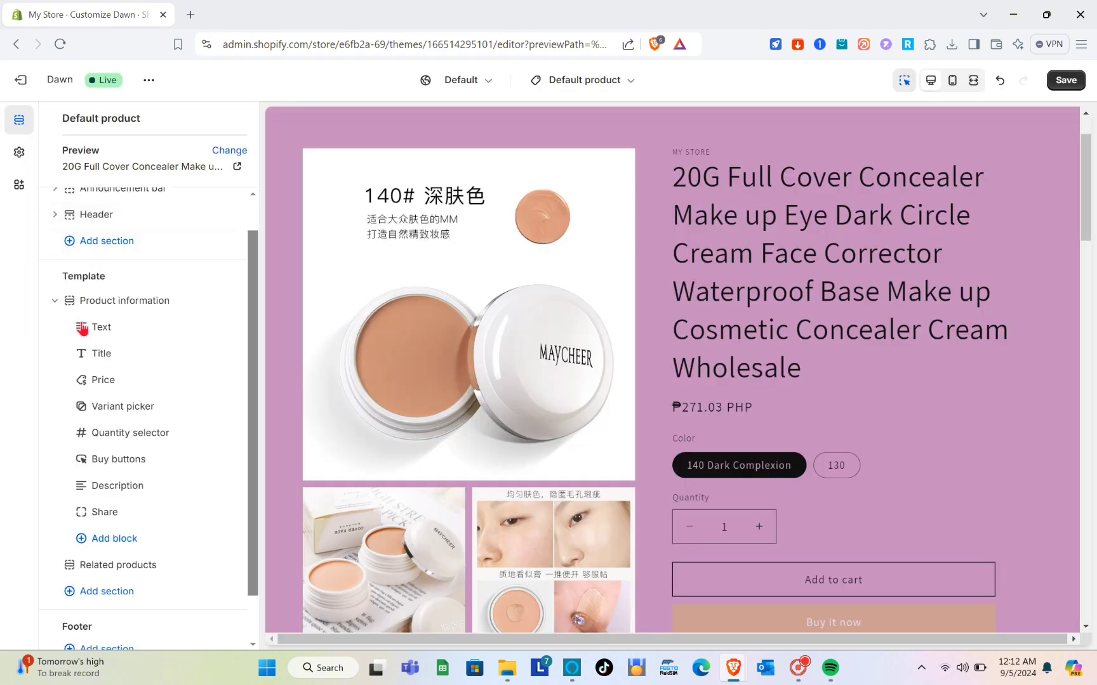
scroll(113, 400, down, 1)
scroll(118, 255, up, 2)
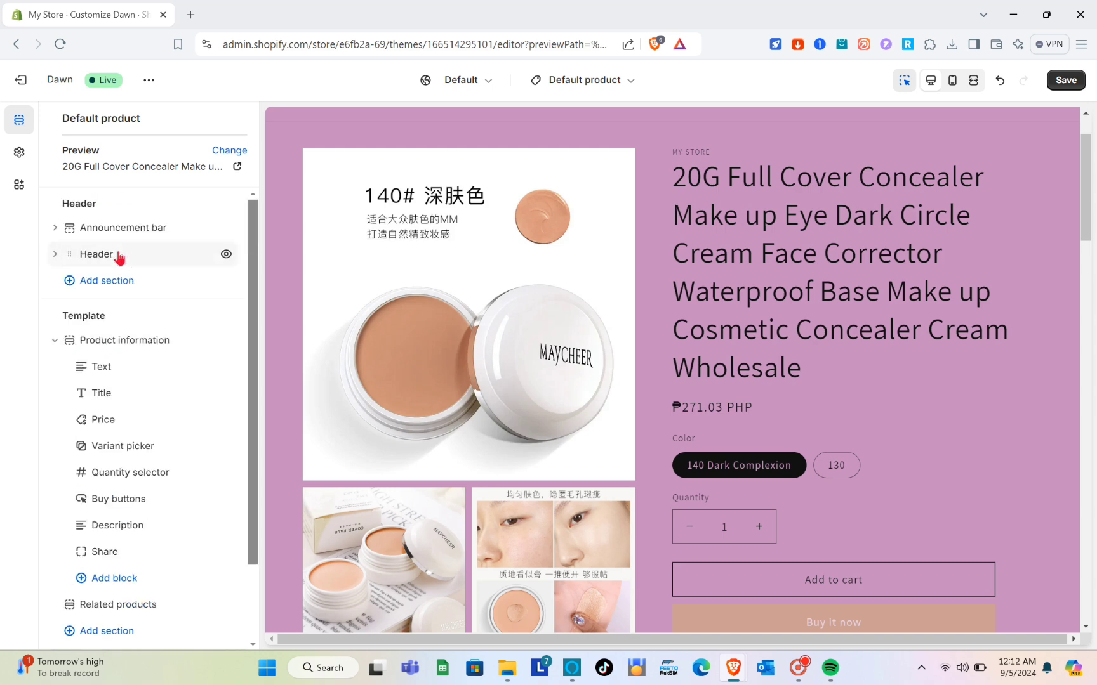
scroll(495, 501, down, 10)
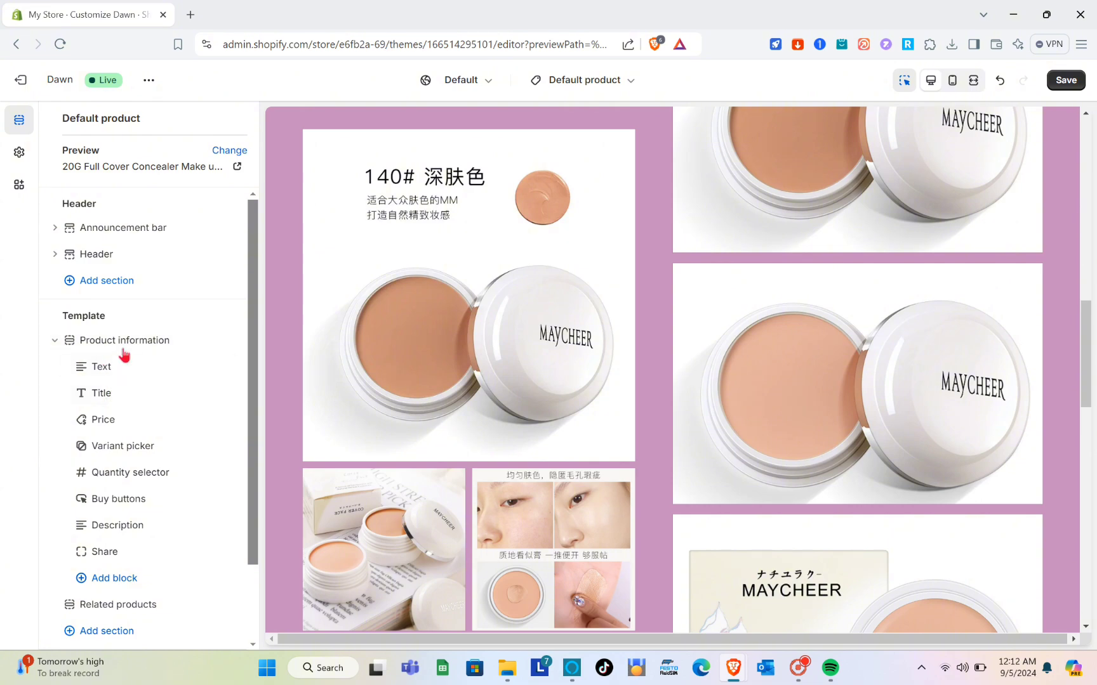
scroll(394, 494, down, 10)
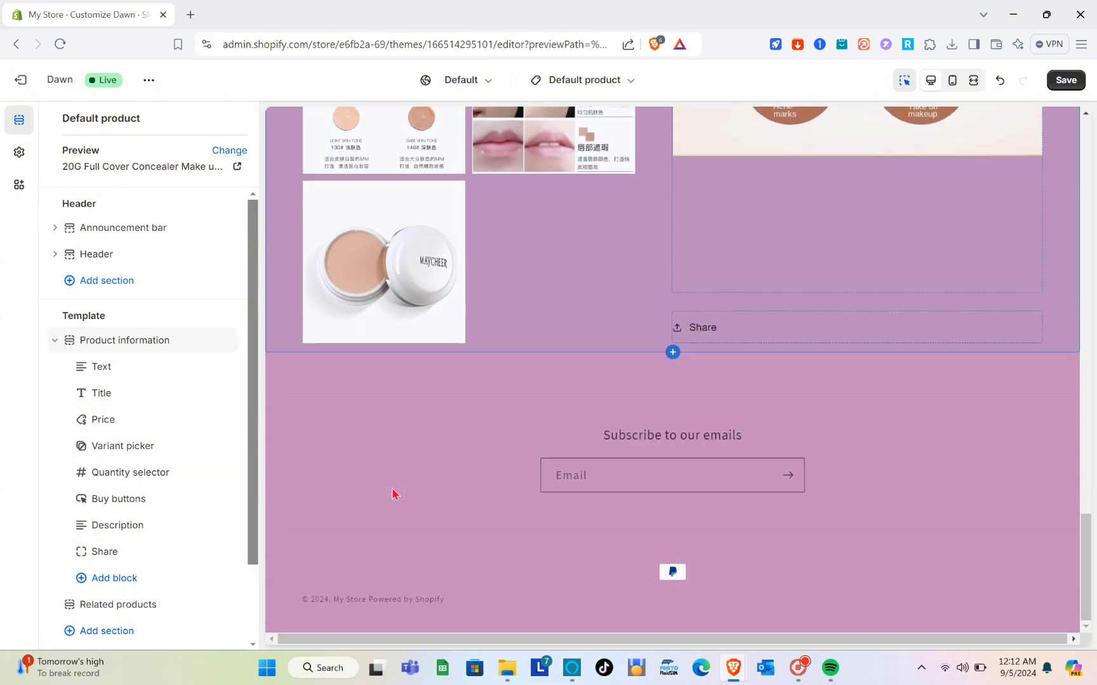
scroll(444, 406, down, 3)
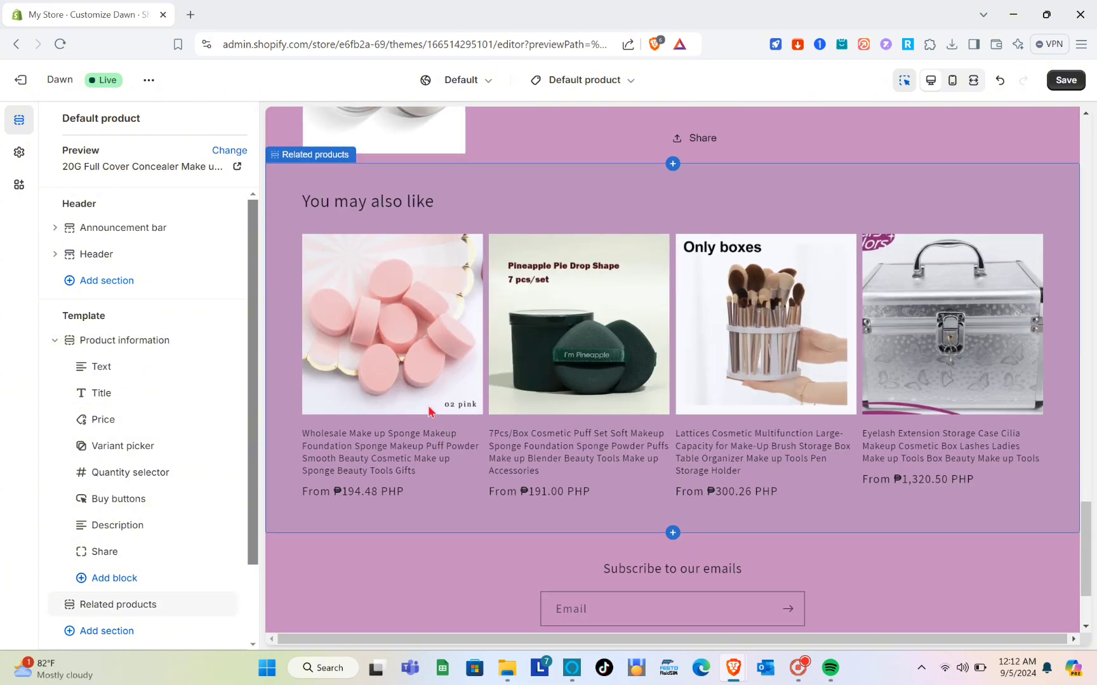
click(408, 393)
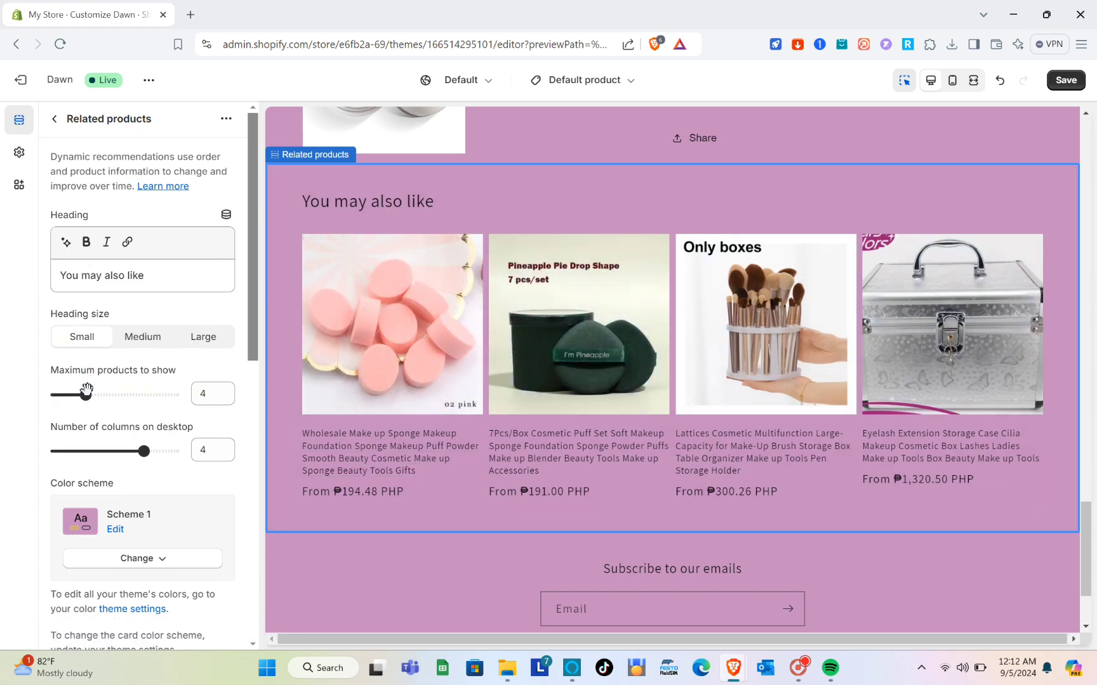
drag(87, 396, 70, 394)
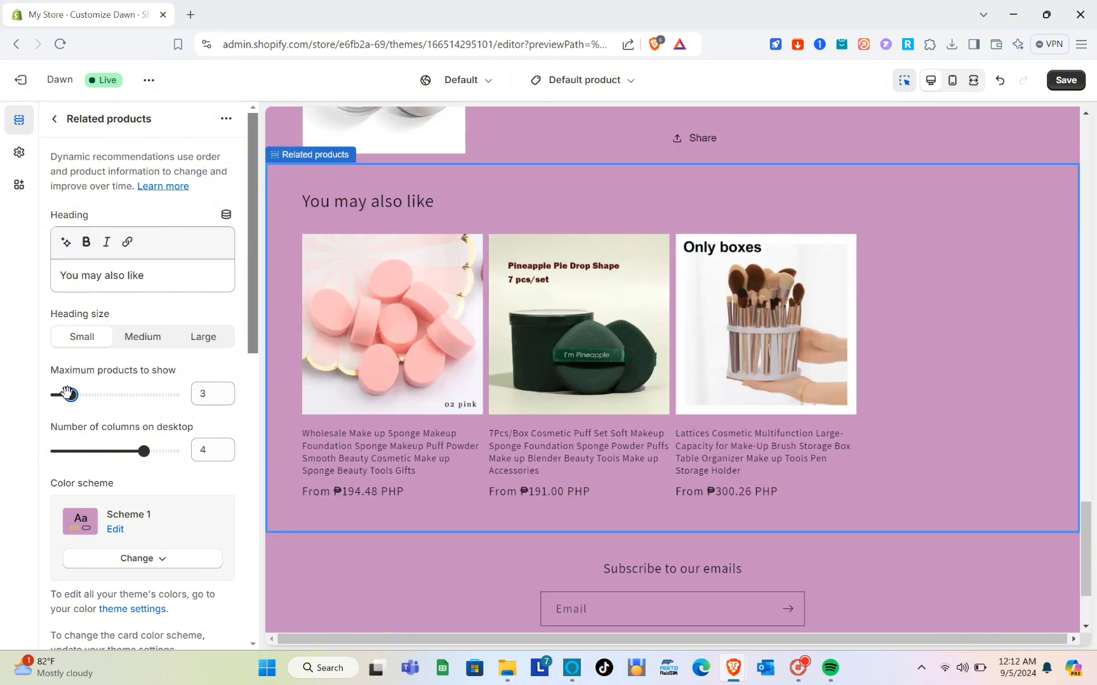
drag(70, 394, 97, 392)
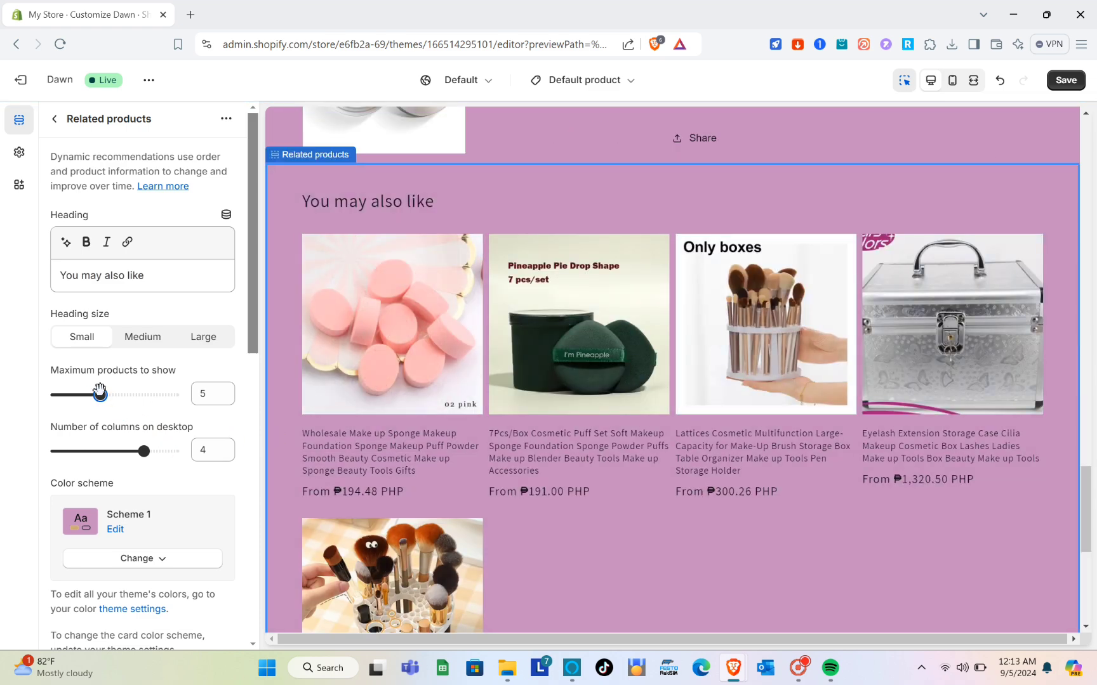
drag(96, 392, 90, 397)
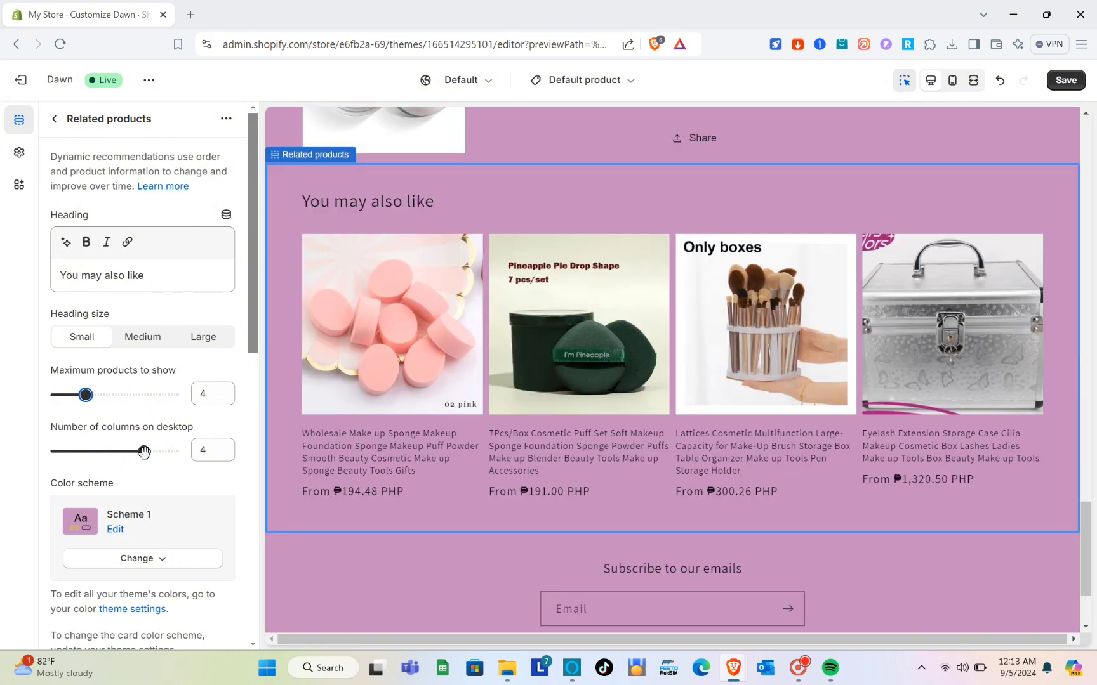
scroll(138, 445, down, 3)
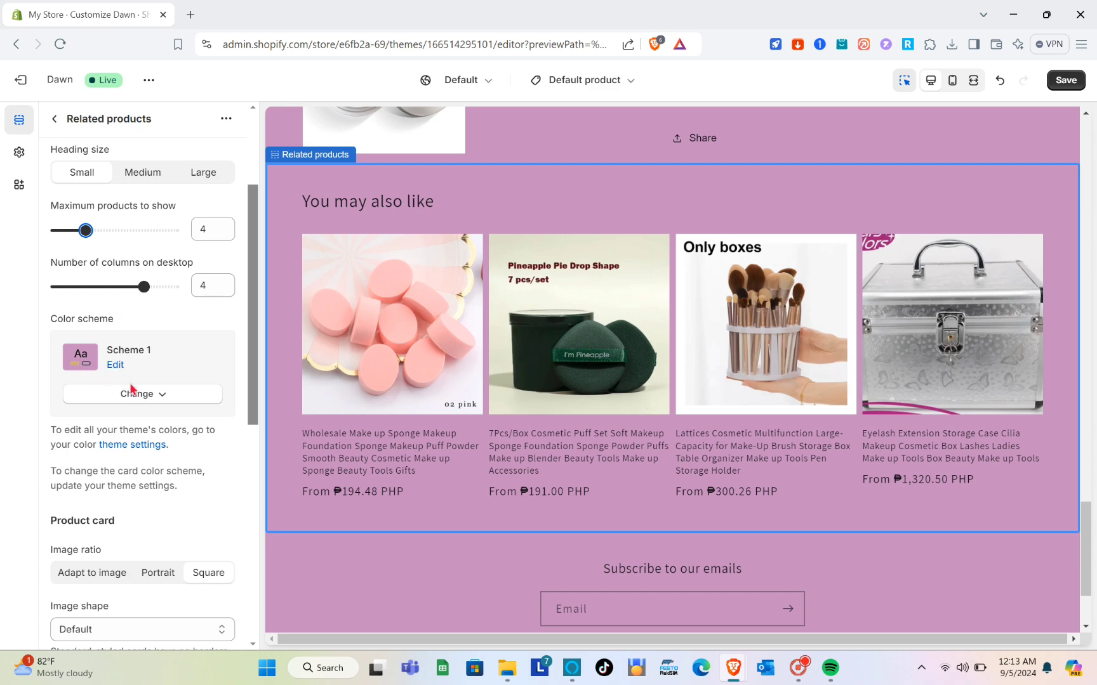
scroll(135, 404, down, 3)
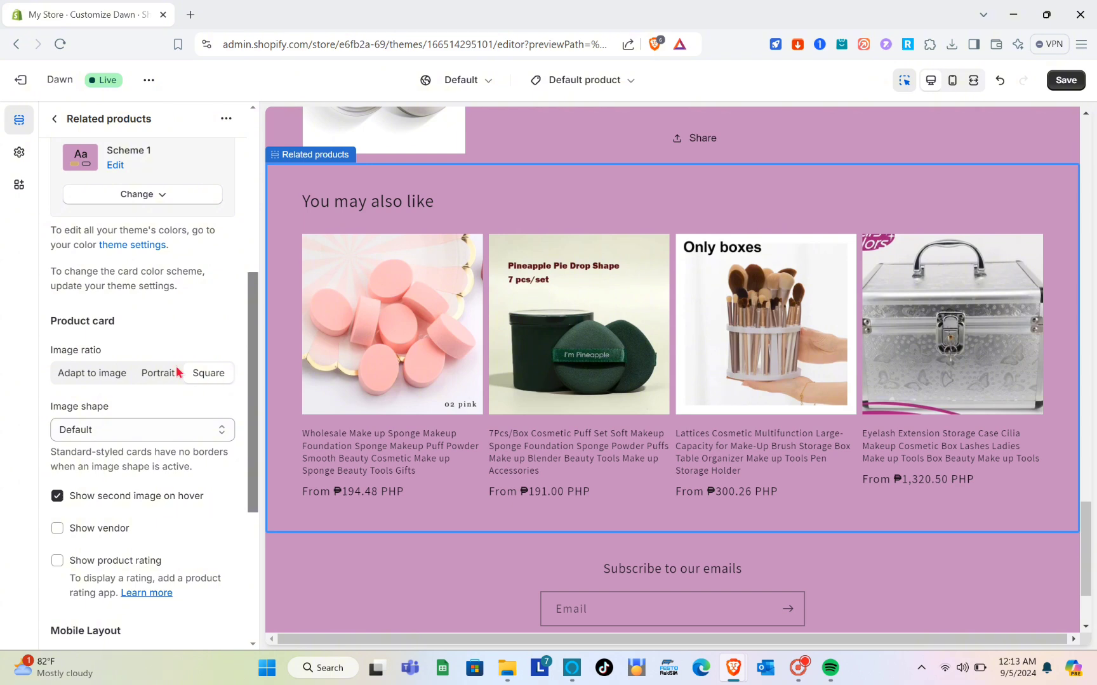
Set the related product card image shape to Arch.
click(77, 432)
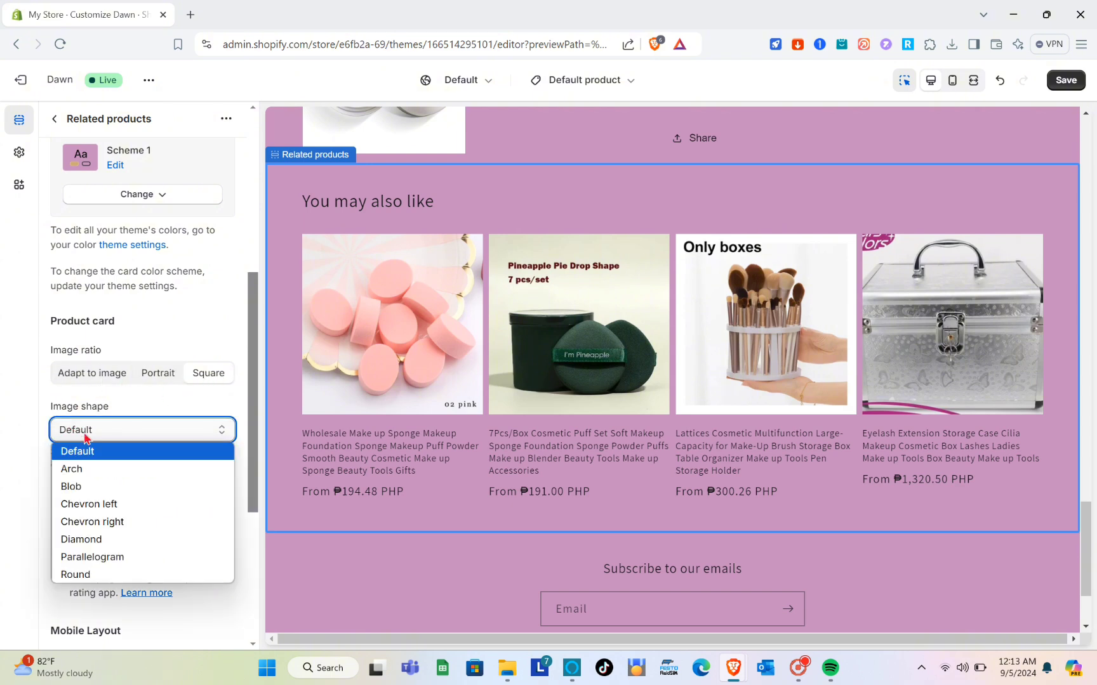
click(88, 469)
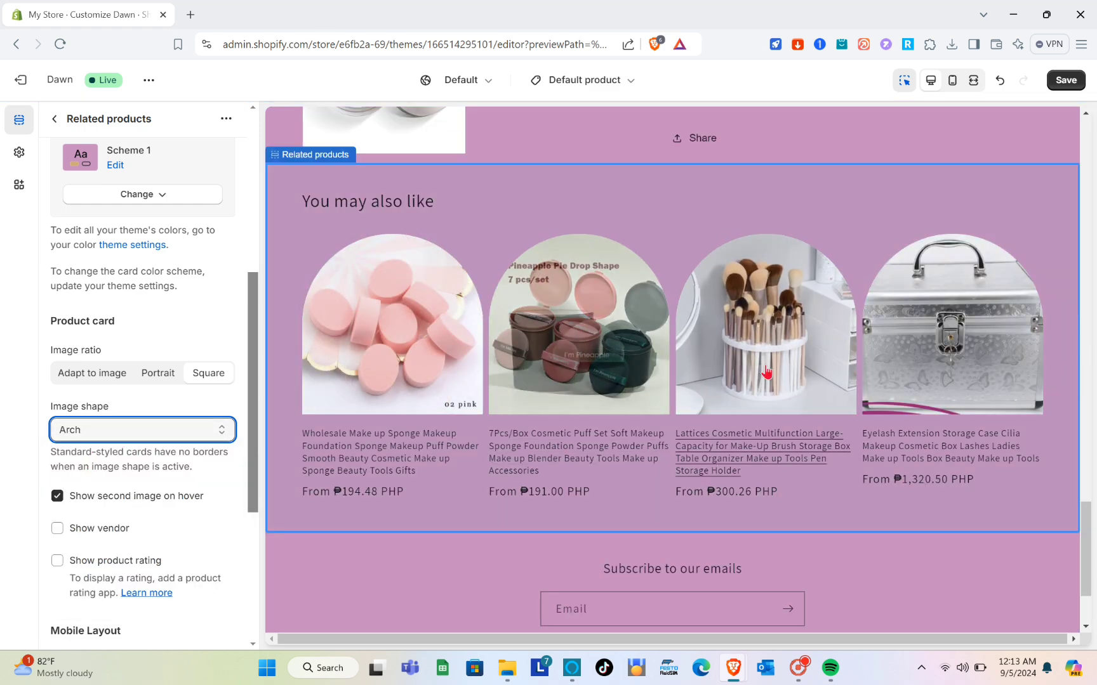
scroll(127, 510, down, 2)
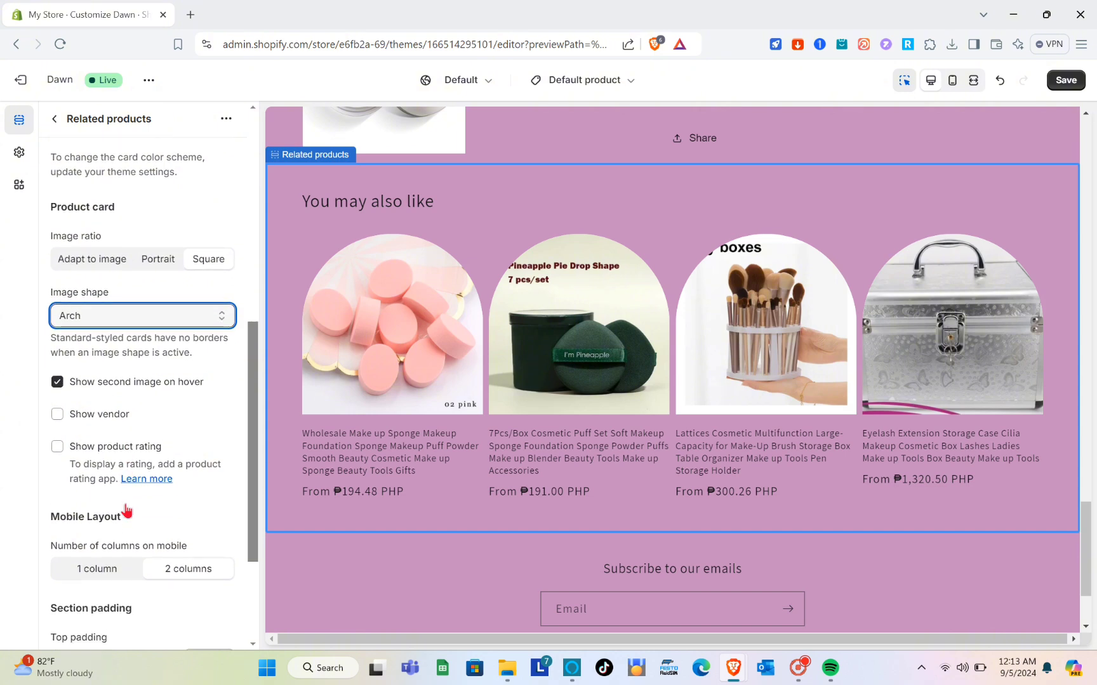
Show vendor and product rating on related product cards.
click(58, 416)
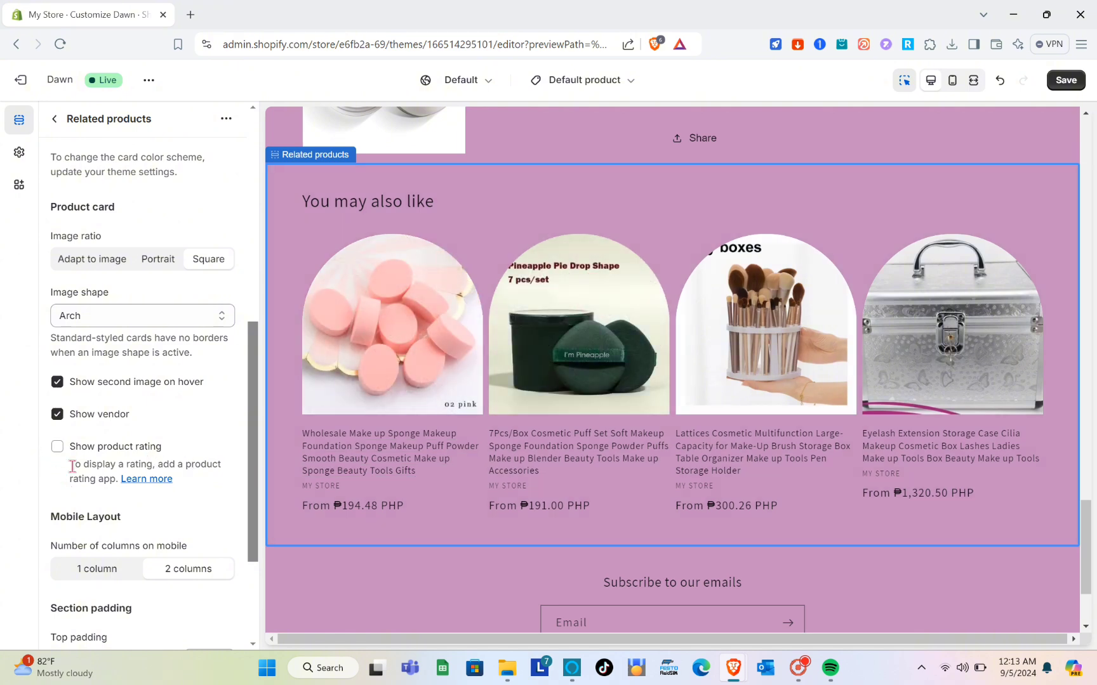
click(57, 448)
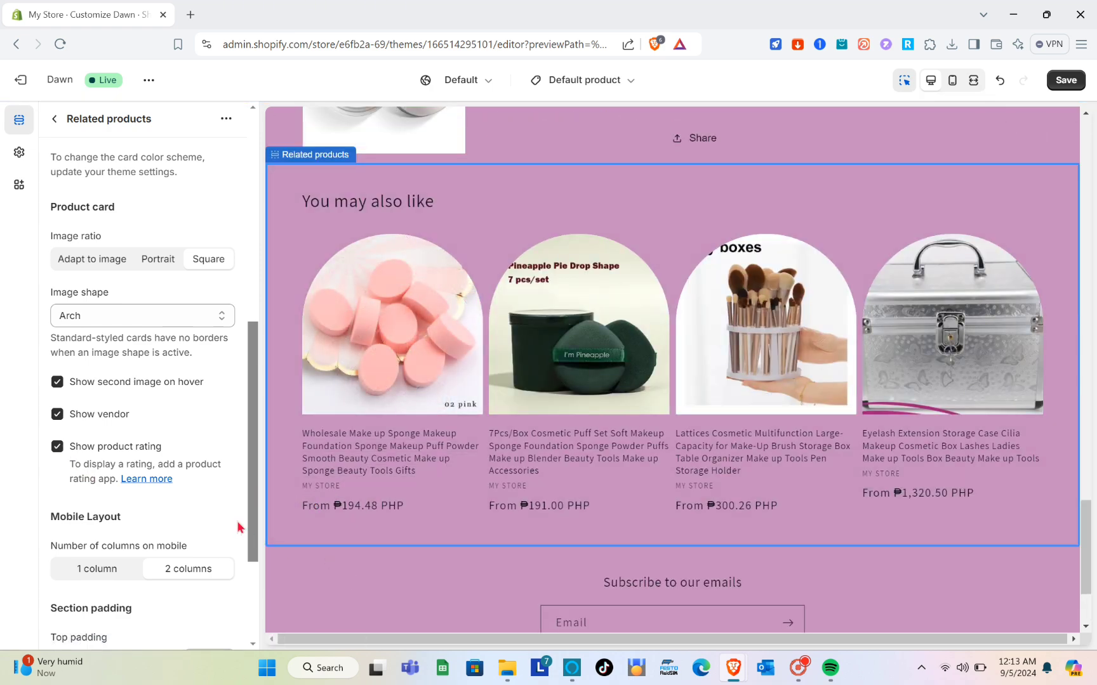
scroll(178, 480, down, 3)
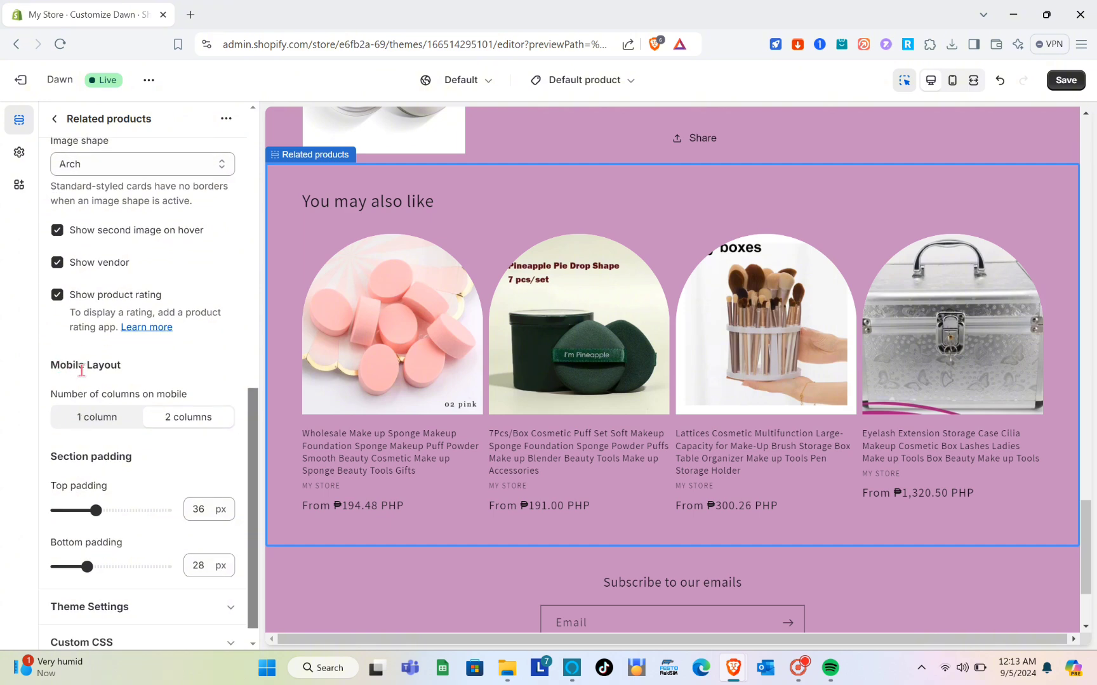
scroll(101, 502, down, 1)
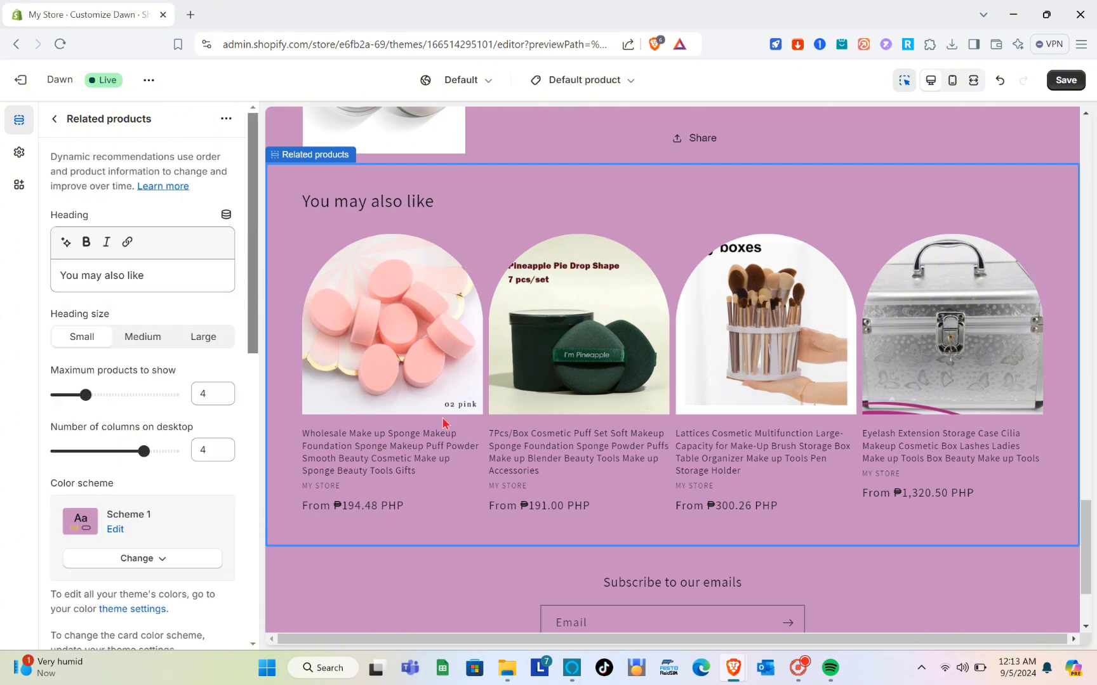
scroll(451, 432, down, 2)
scroll(457, 419, up, 15)
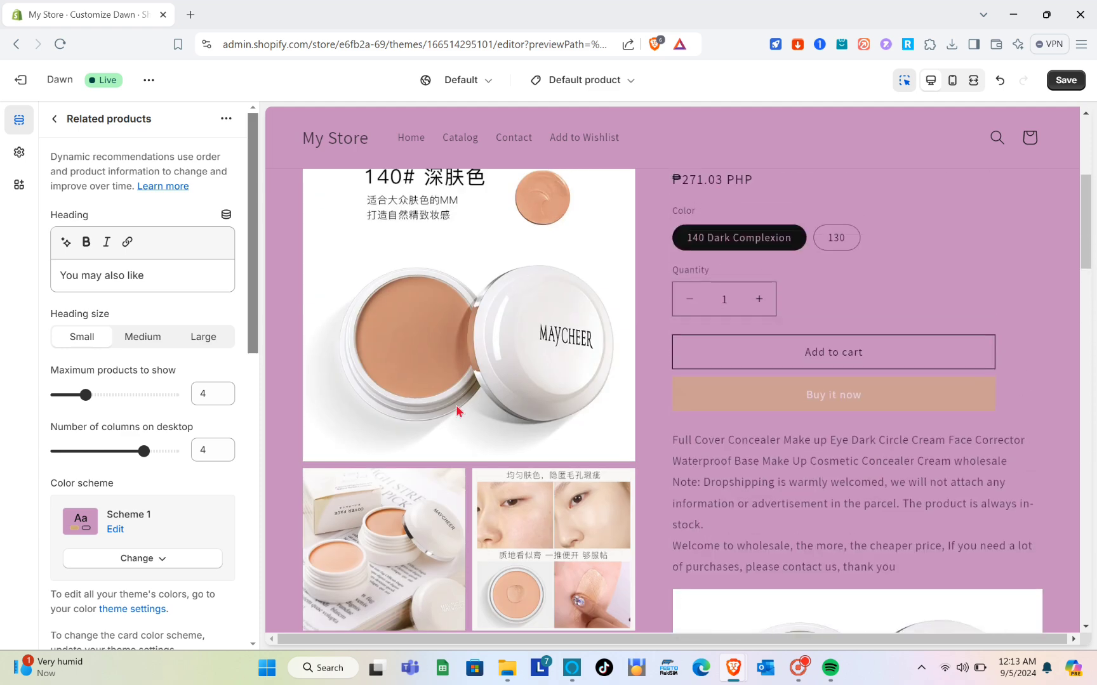
Select the header and set Desktop logo position to Top center.
click(507, 137)
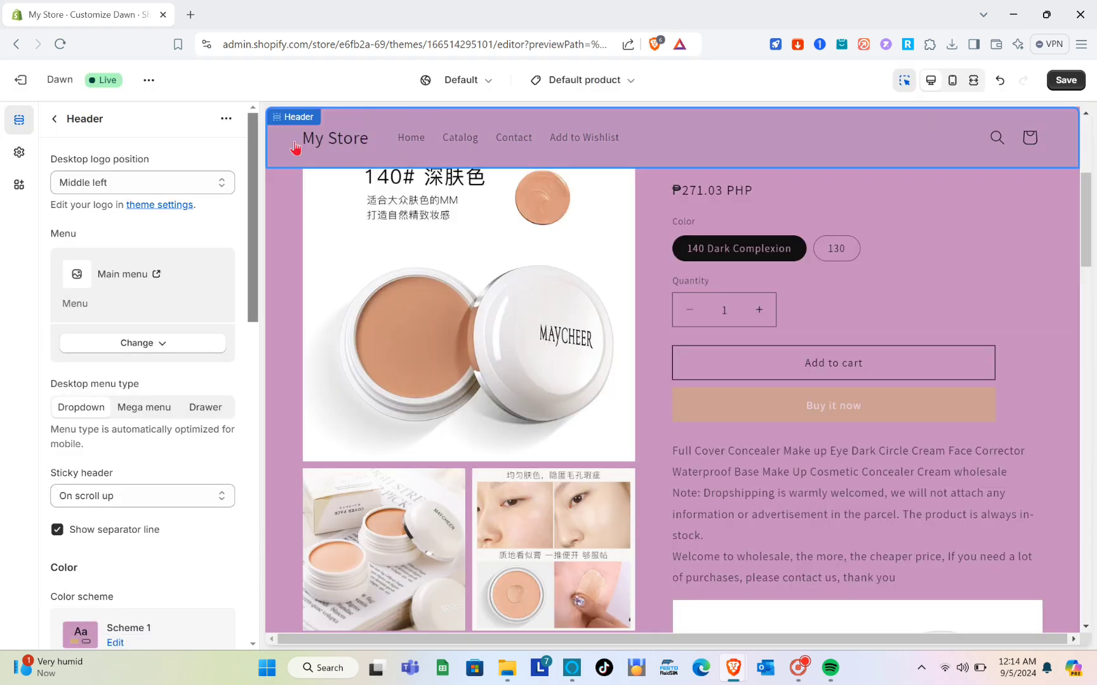
click(224, 181)
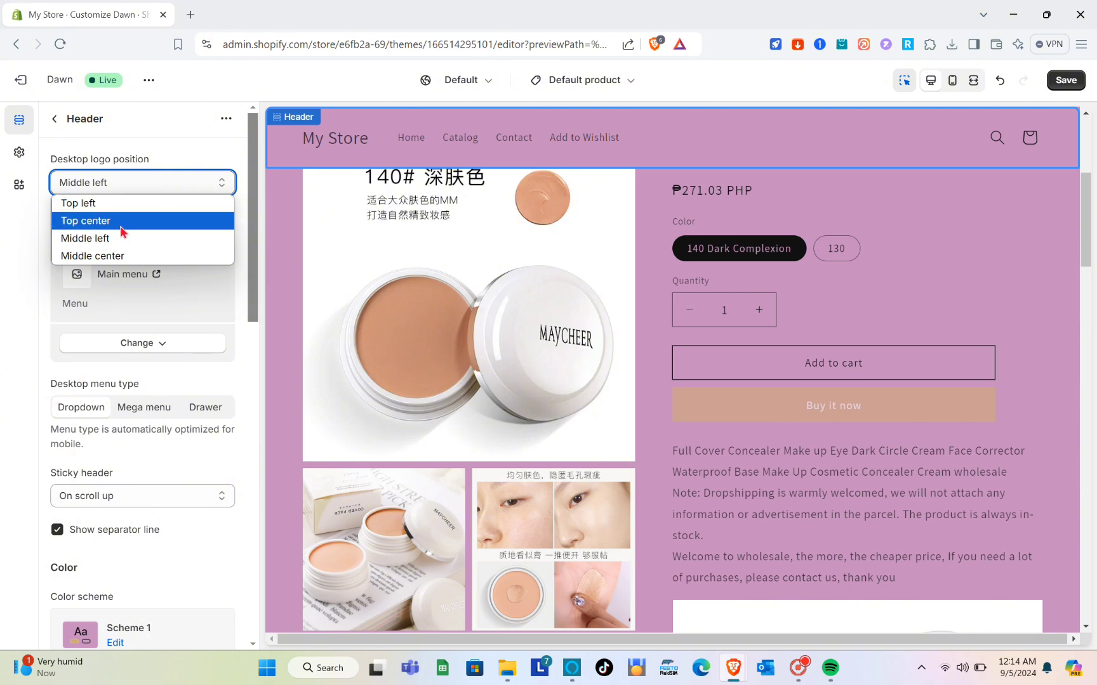
click(123, 219)
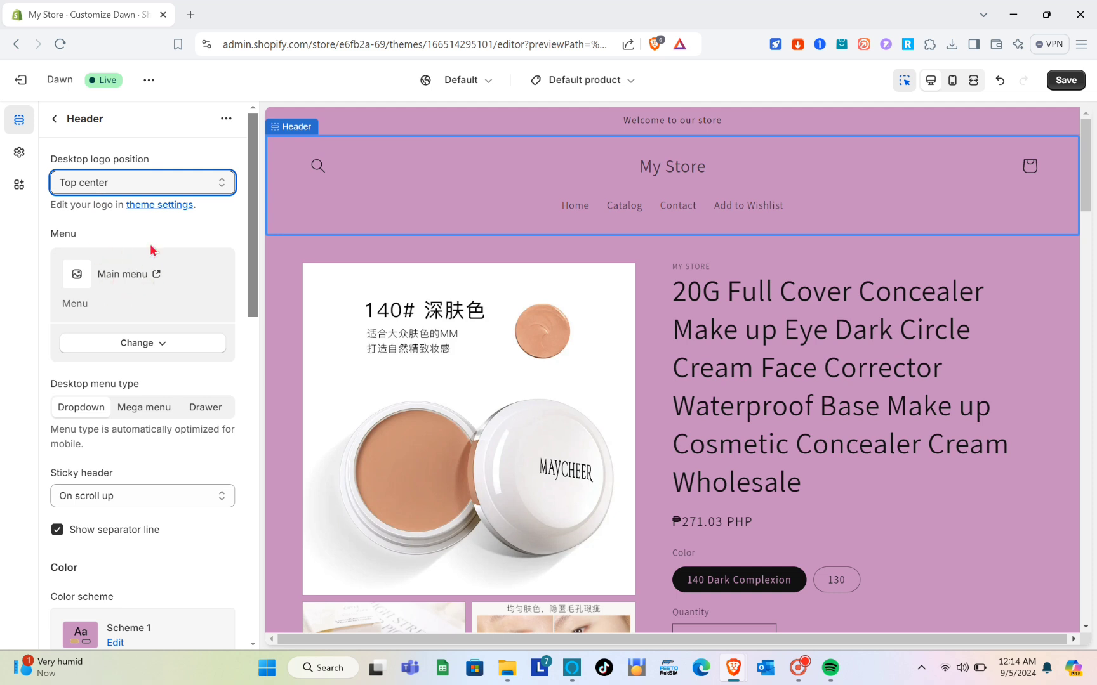
Keep the sticky header on scroll up and switch the preview to mobile.
scroll(151, 325, down, 3)
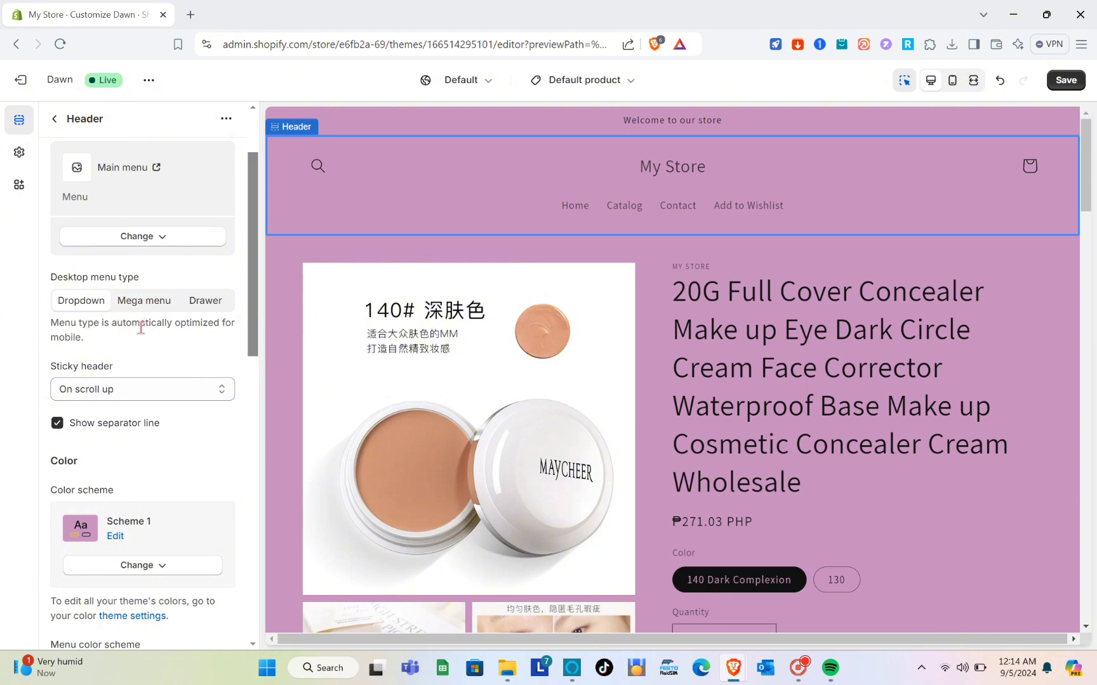
scroll(95, 387, down, 3)
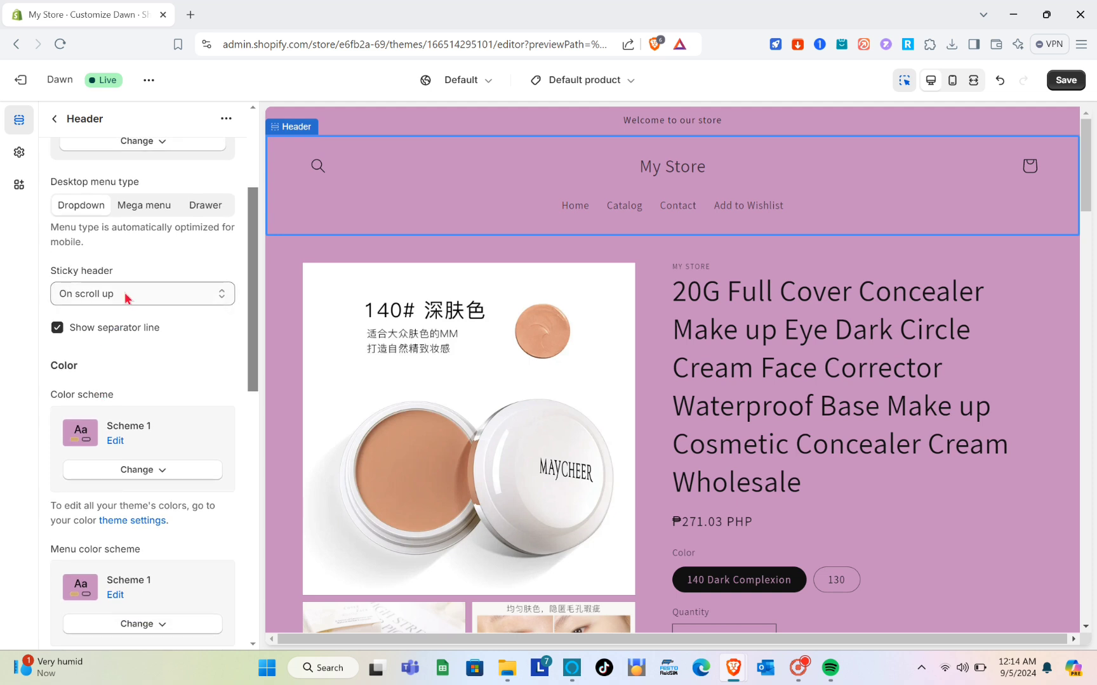
click(127, 295)
click(126, 297)
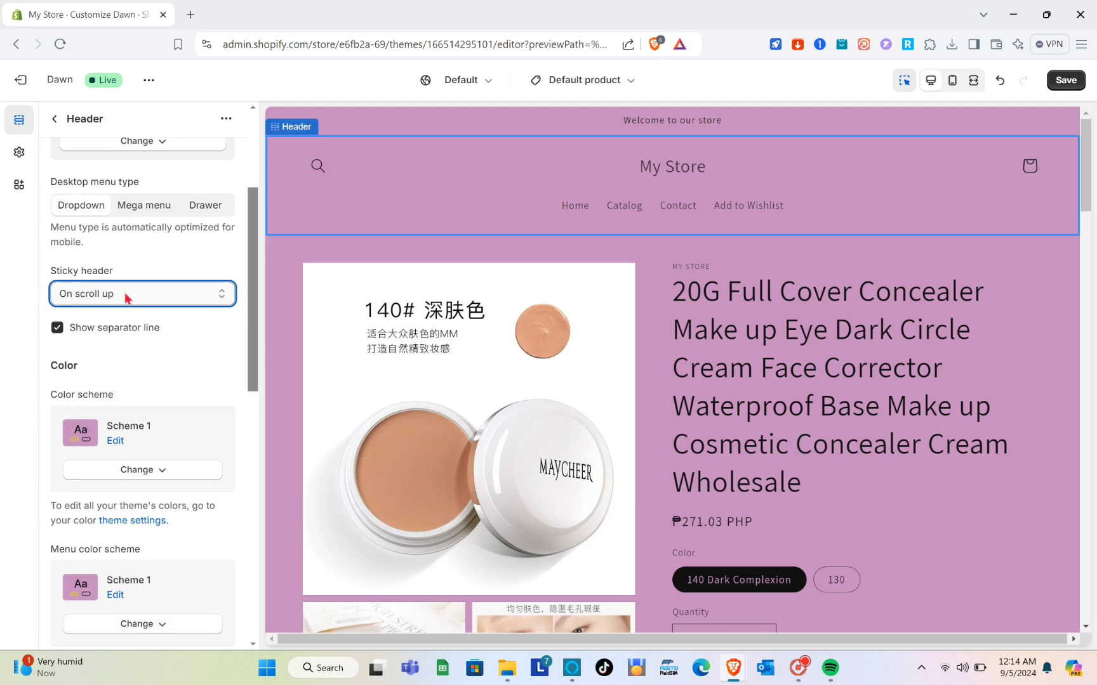
scroll(132, 367, down, 8)
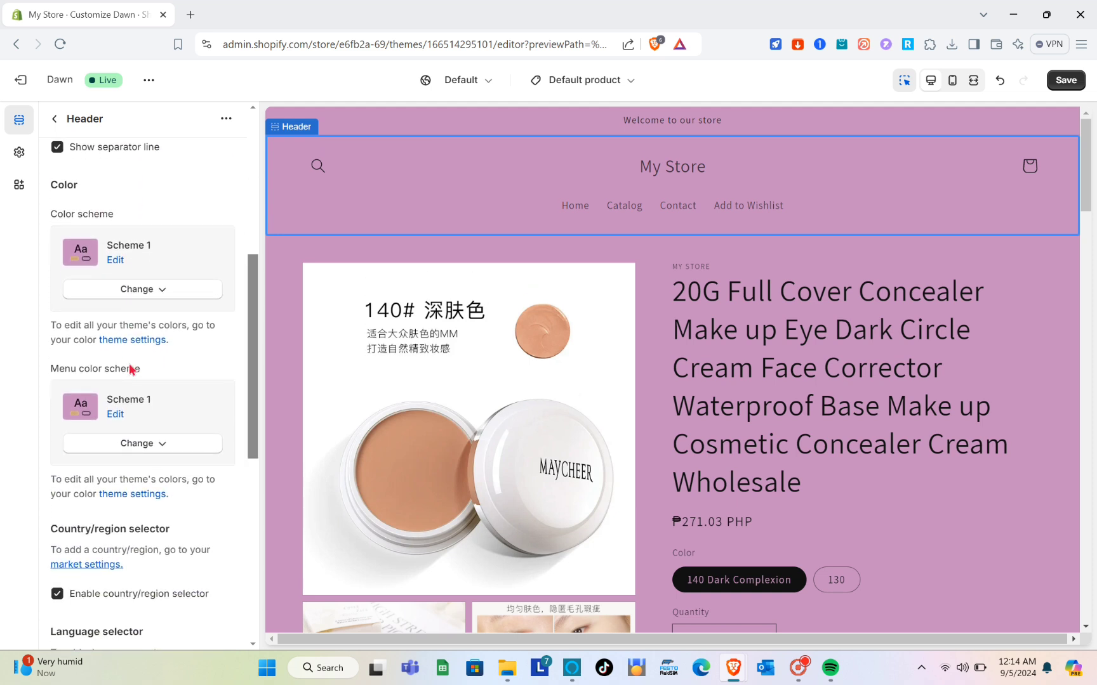
scroll(130, 368, down, 6)
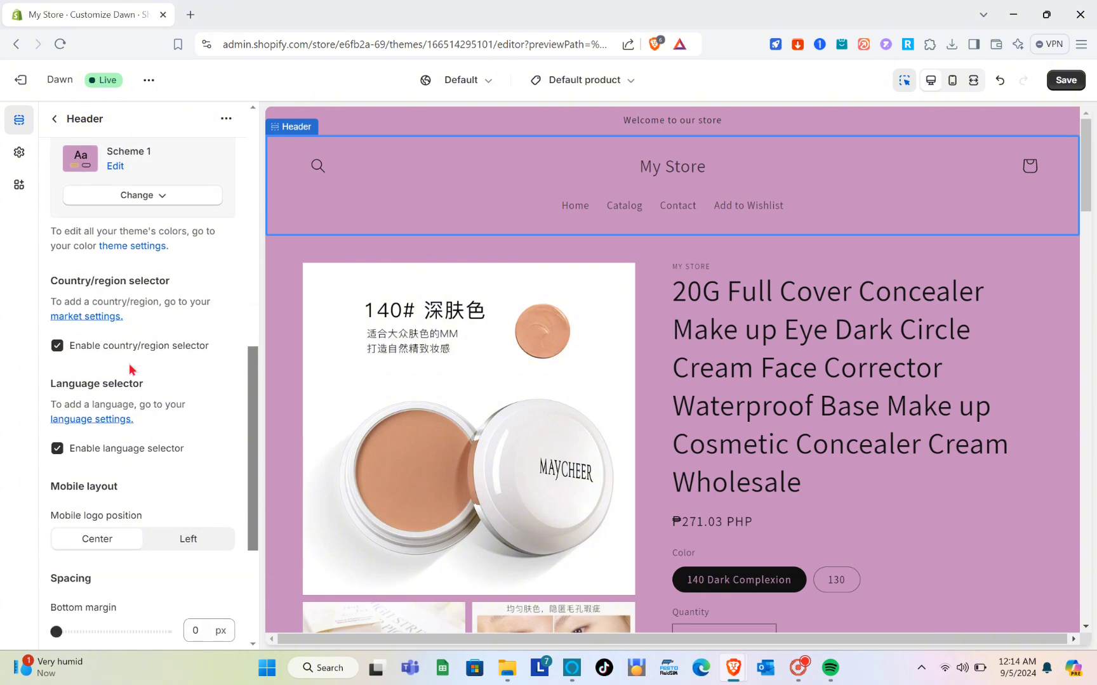
scroll(128, 363, down, 7)
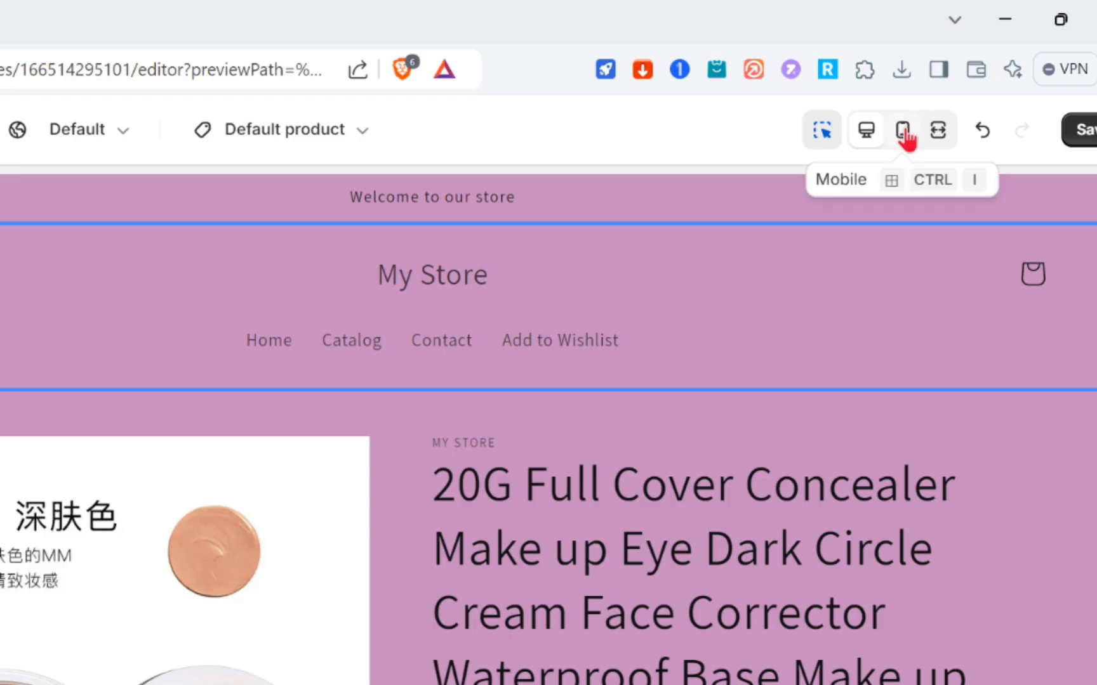
click(953, 81)
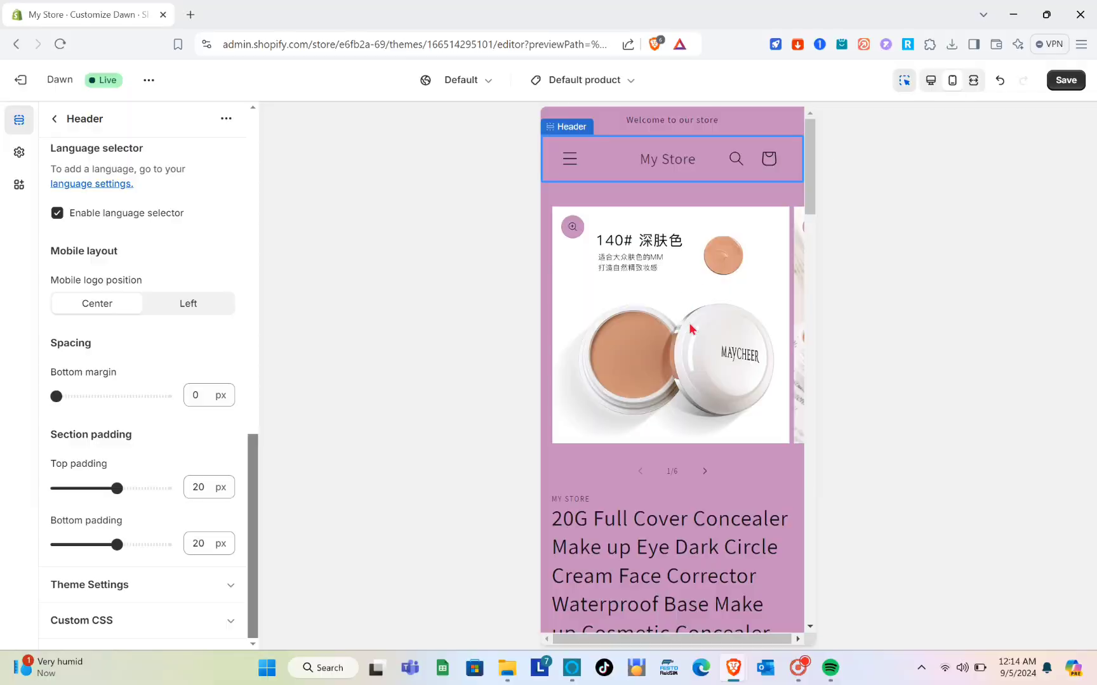
Scroll through the product page in the phone-size preview.
scroll(694, 330, down, 20)
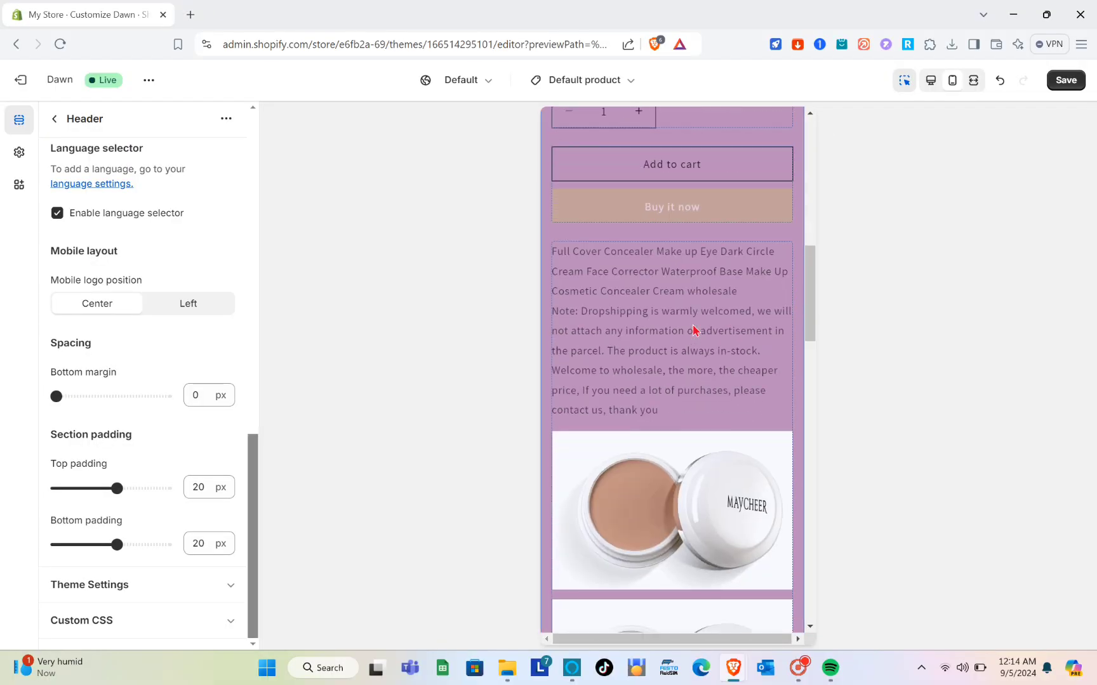
scroll(694, 330, down, 20)
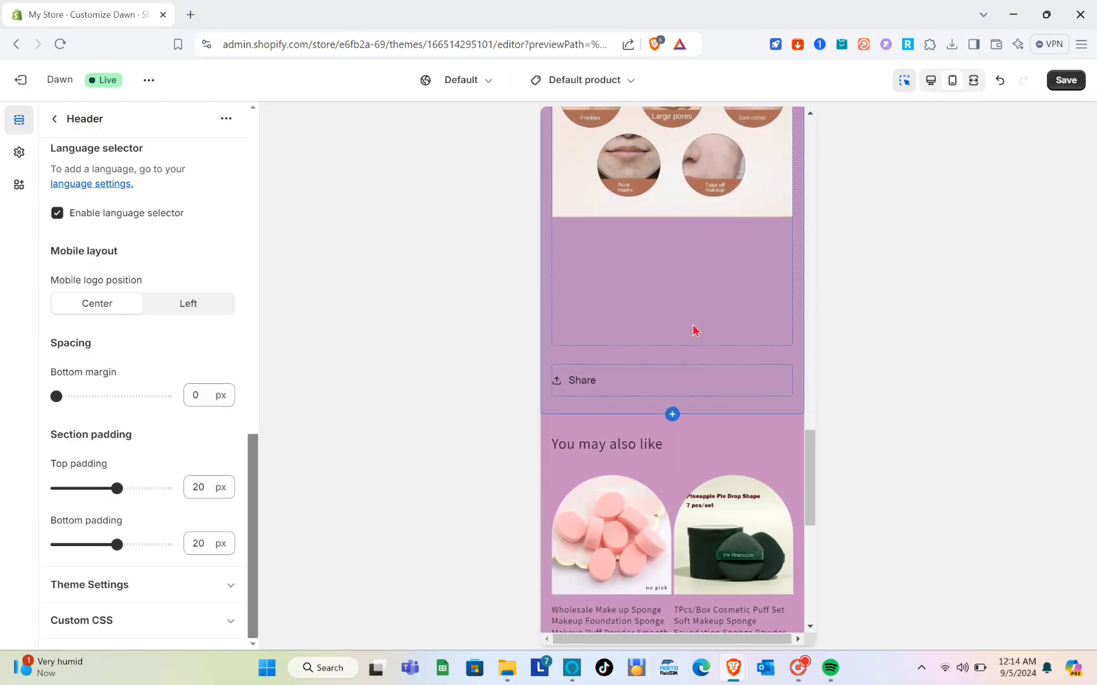
scroll(694, 330, up, 20)
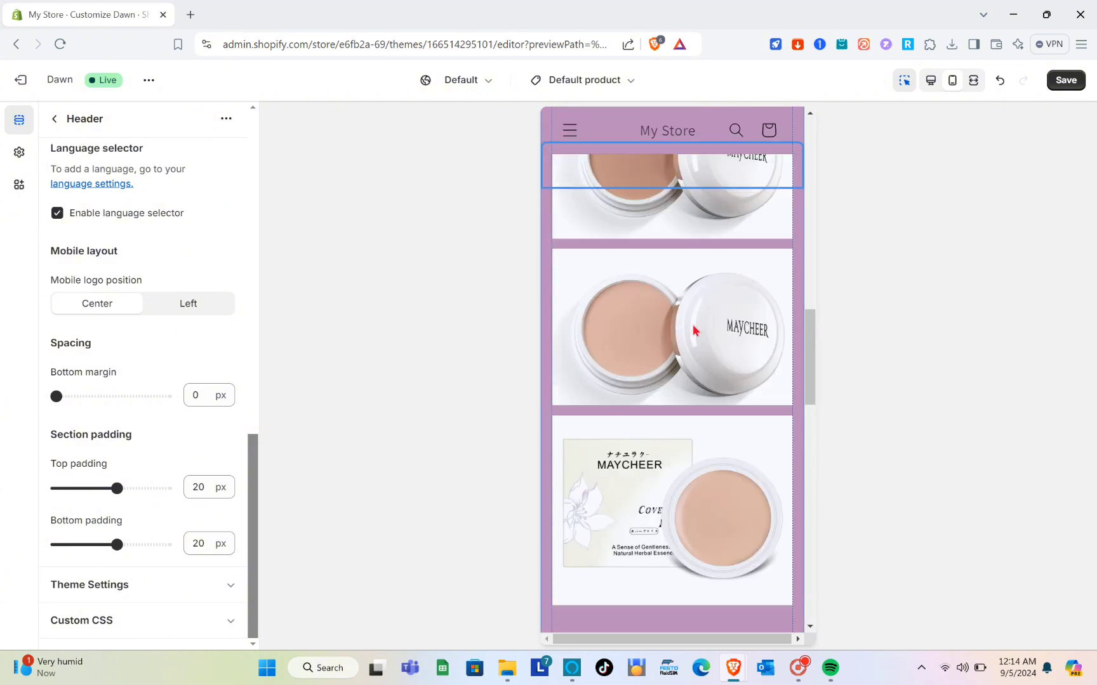
Expand the preview to fullscreen desktop width and scroll through the product page.
click(974, 81)
scroll(579, 399, down, 20)
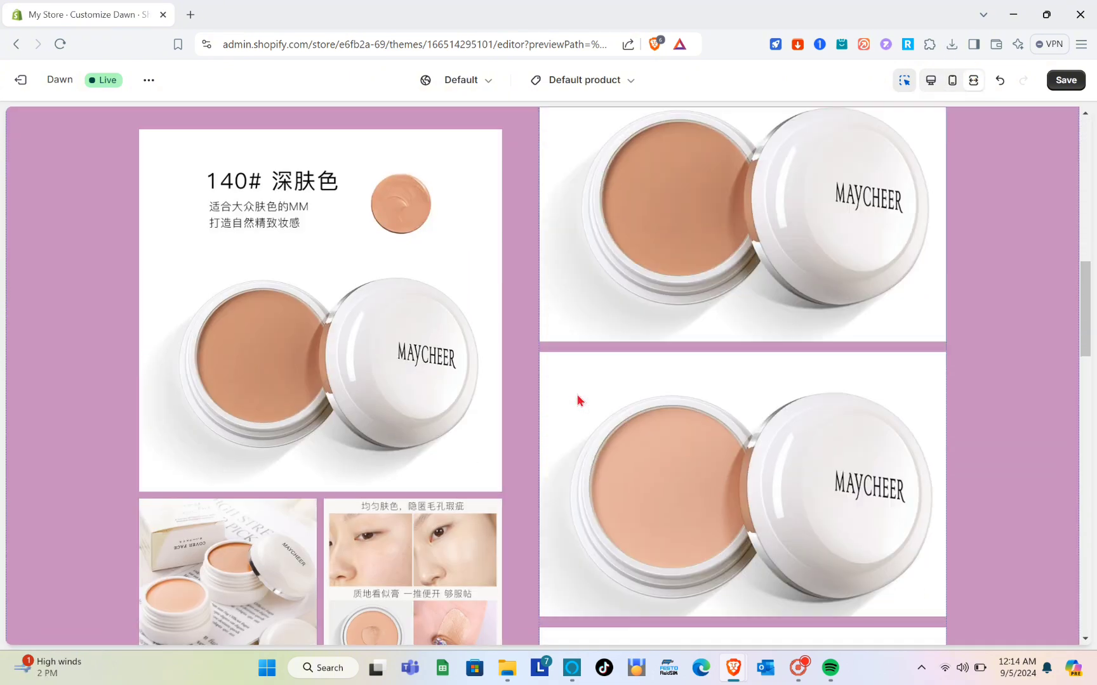
scroll(579, 400, up, 20)
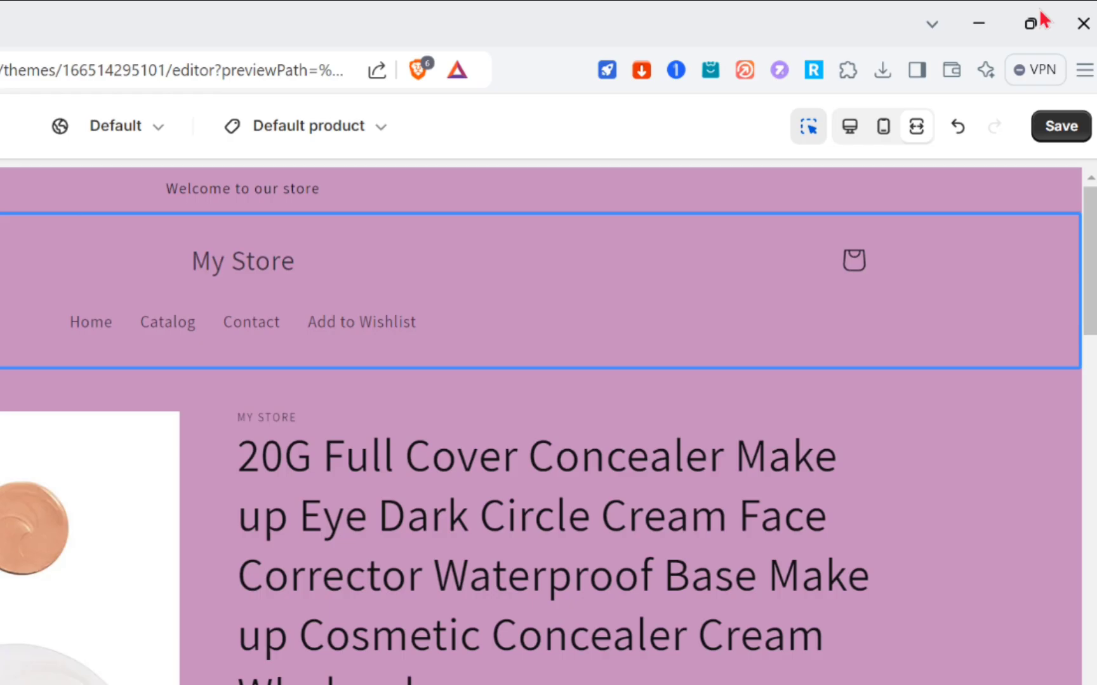
Save the Dawn theme customizations and view the live store in a new tab.
click(1045, 130)
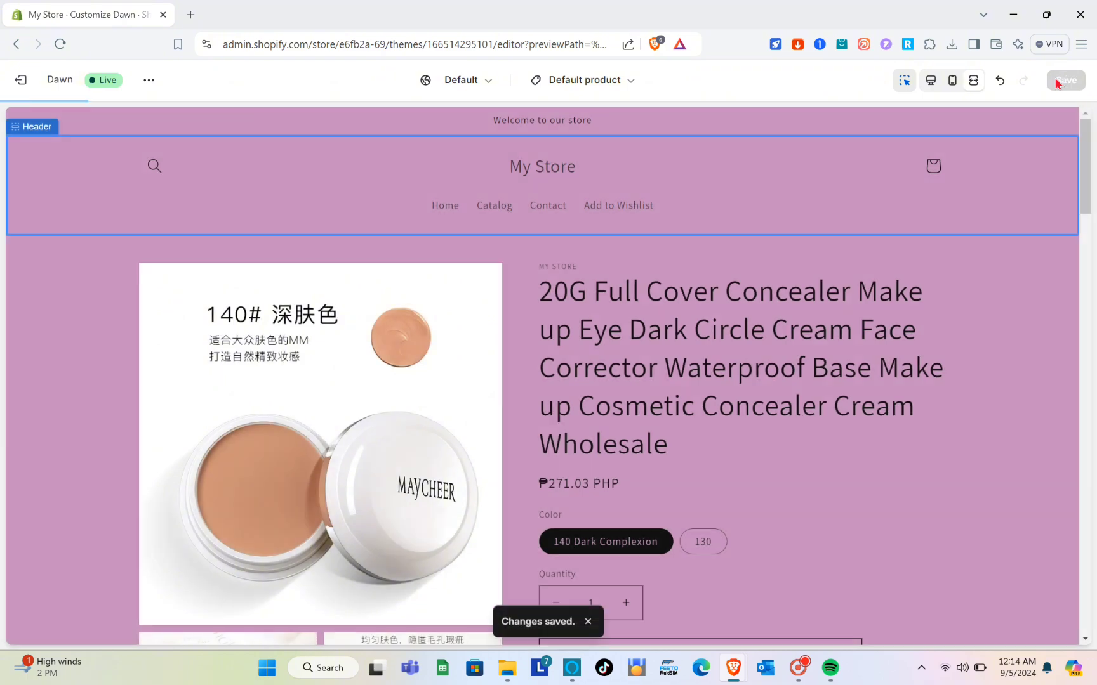
click(146, 81)
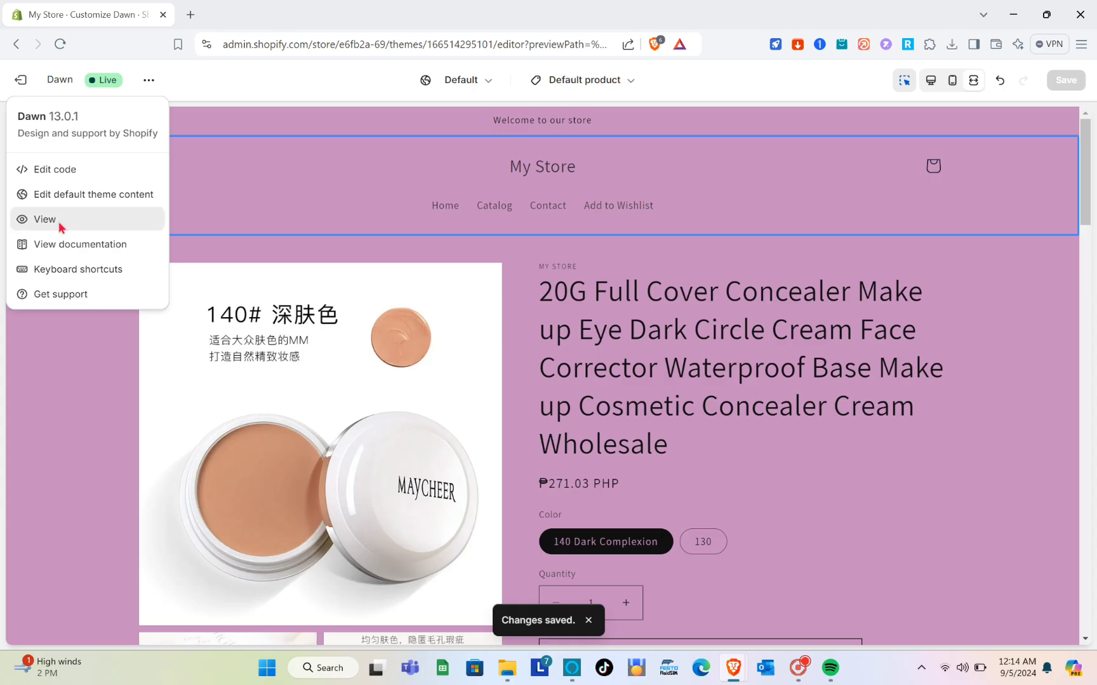
click(86, 334)
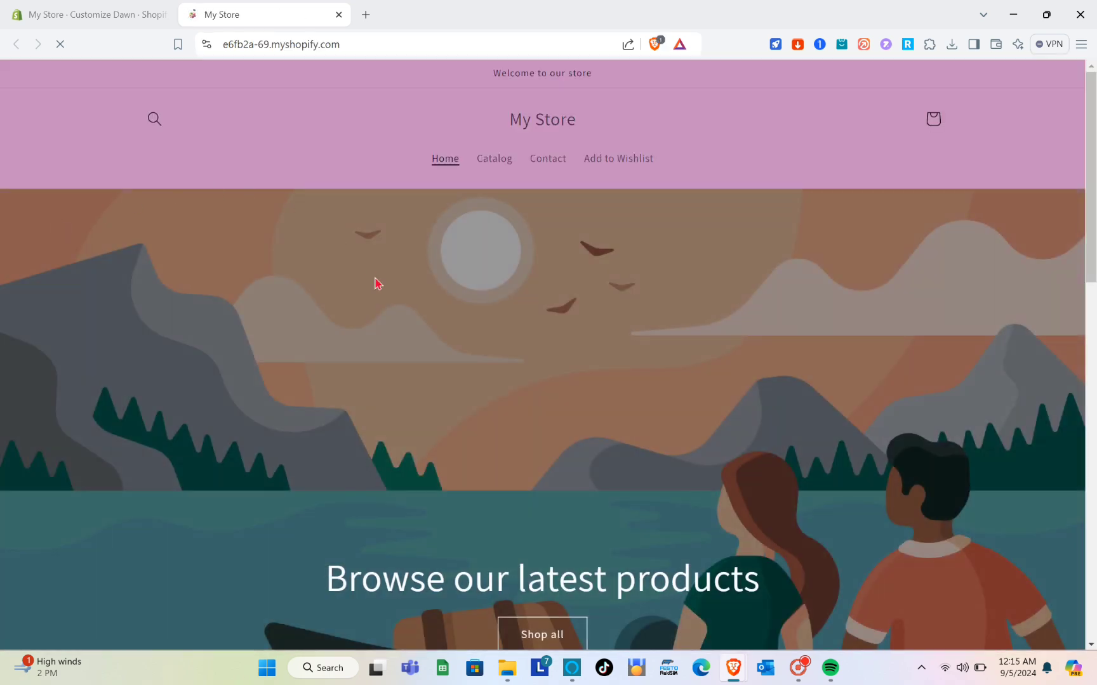
Browse the storefront home page and open the concealer product.
scroll(486, 389, down, 10)
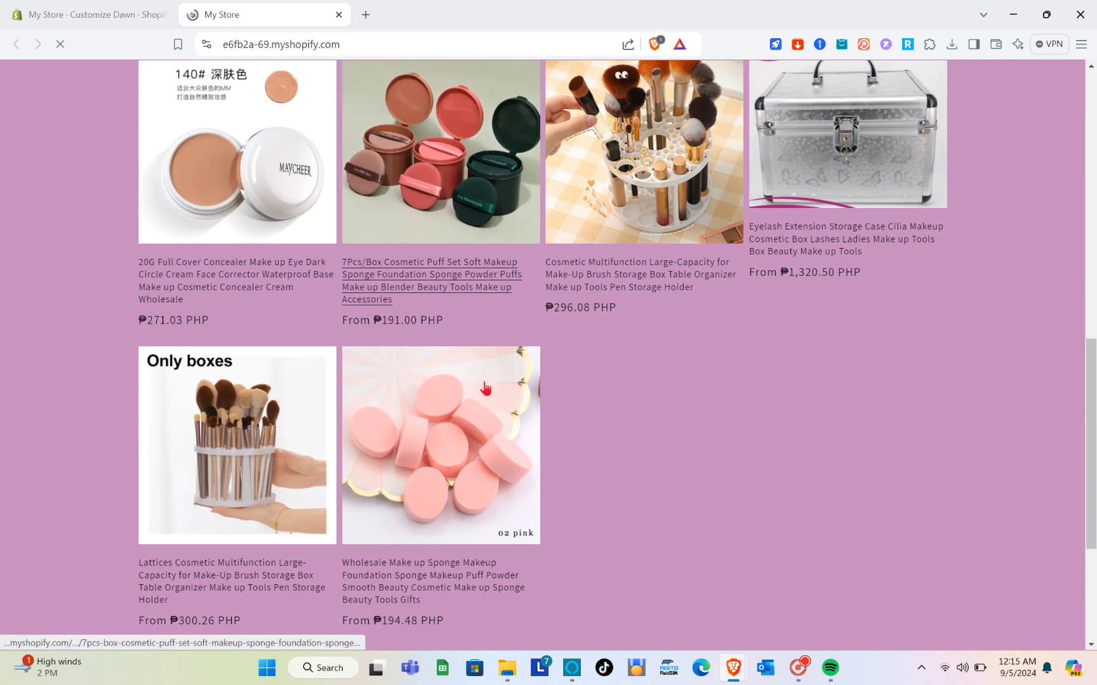
scroll(486, 388, up, 5)
scroll(485, 389, down, 2)
scroll(486, 389, down, 3)
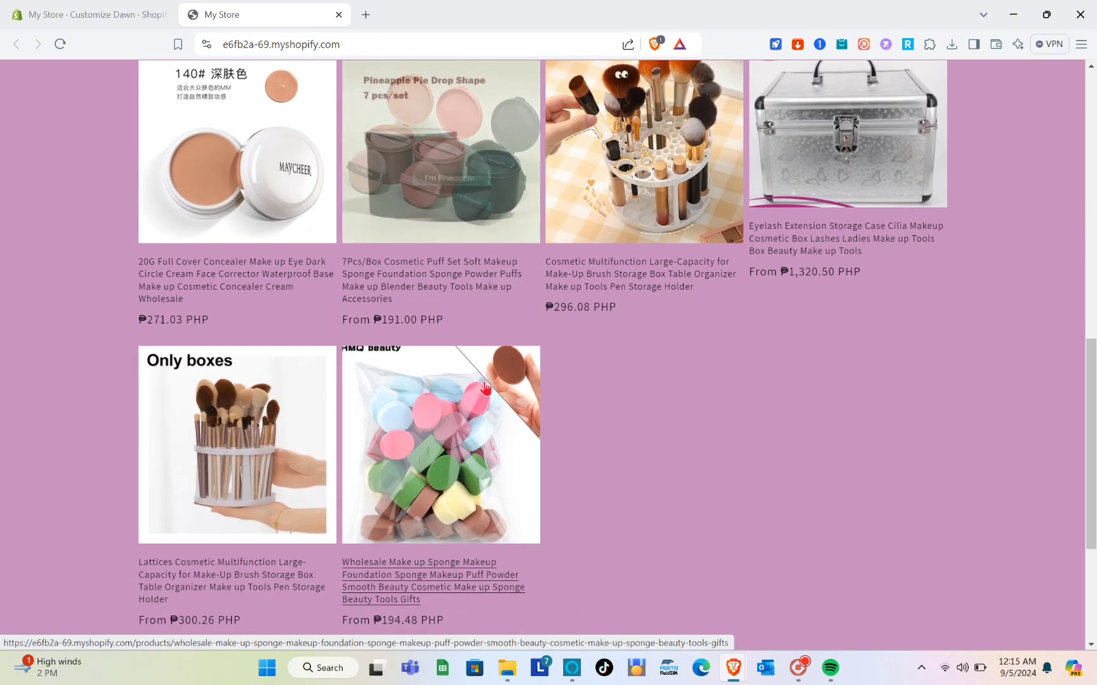
scroll(485, 387, up, 2)
scroll(485, 385, up, 2)
click(269, 348)
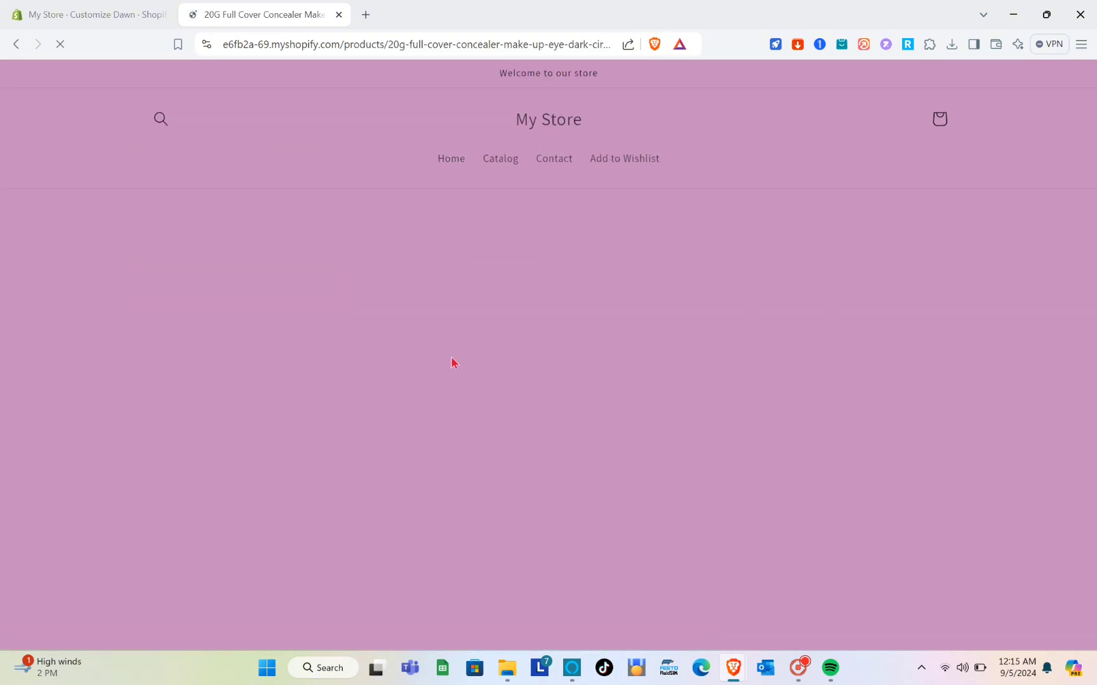
Scroll to You may also like, showing arch-shaped product cards with vendor names.
scroll(558, 457, down, 4)
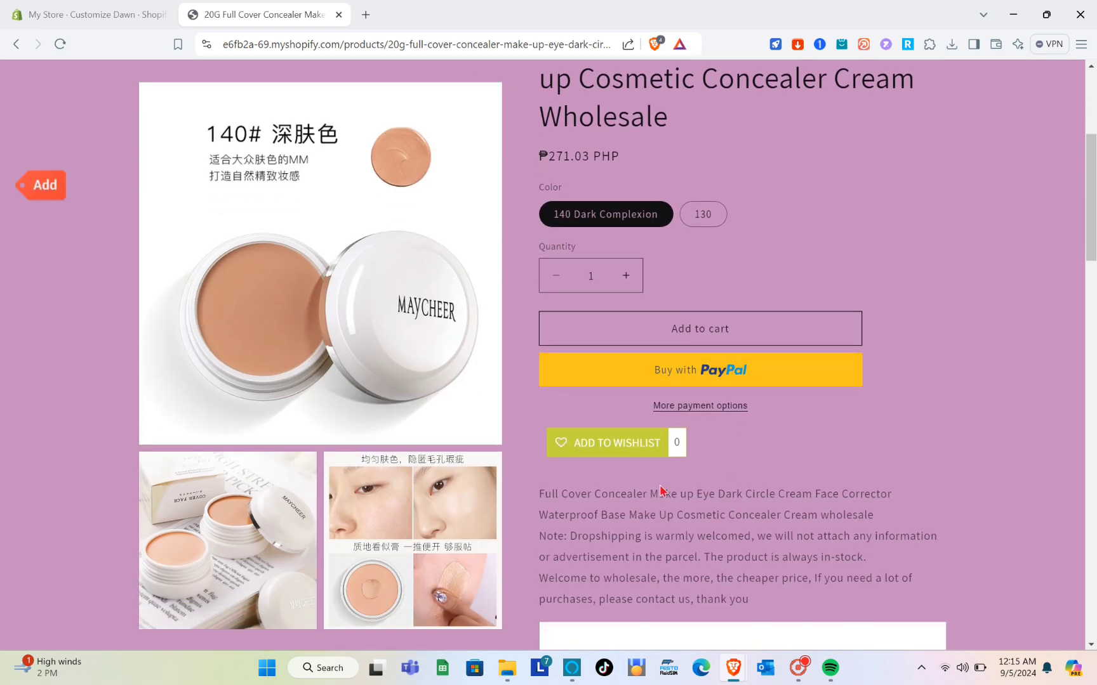
scroll(660, 490, down, 12)
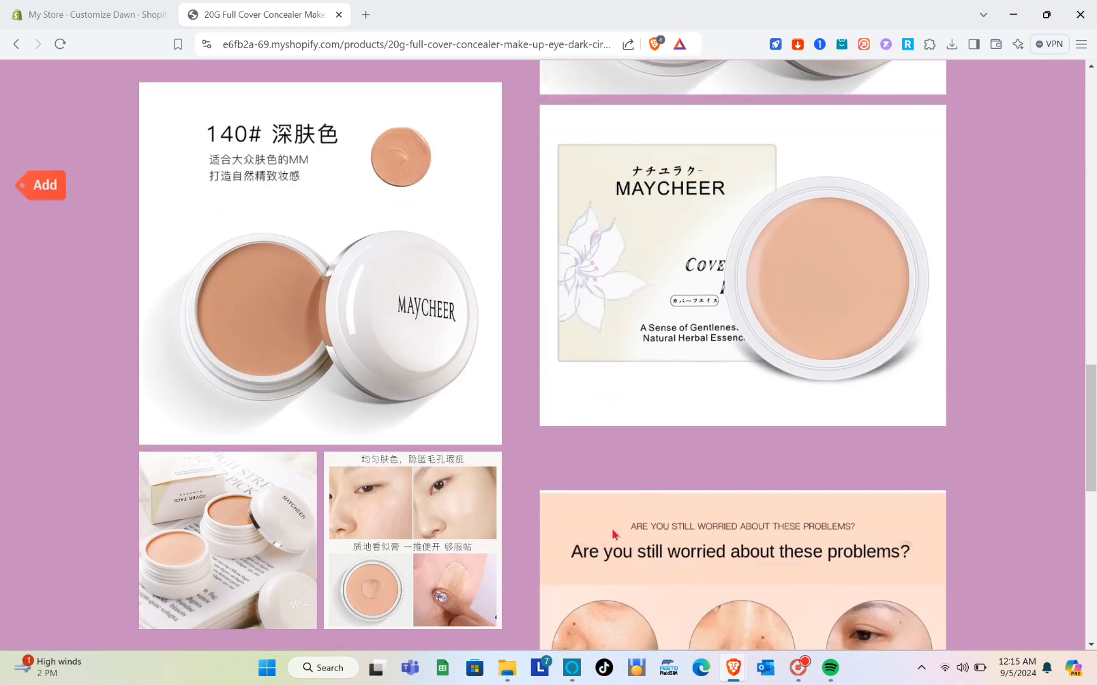
scroll(614, 535, down, 10)
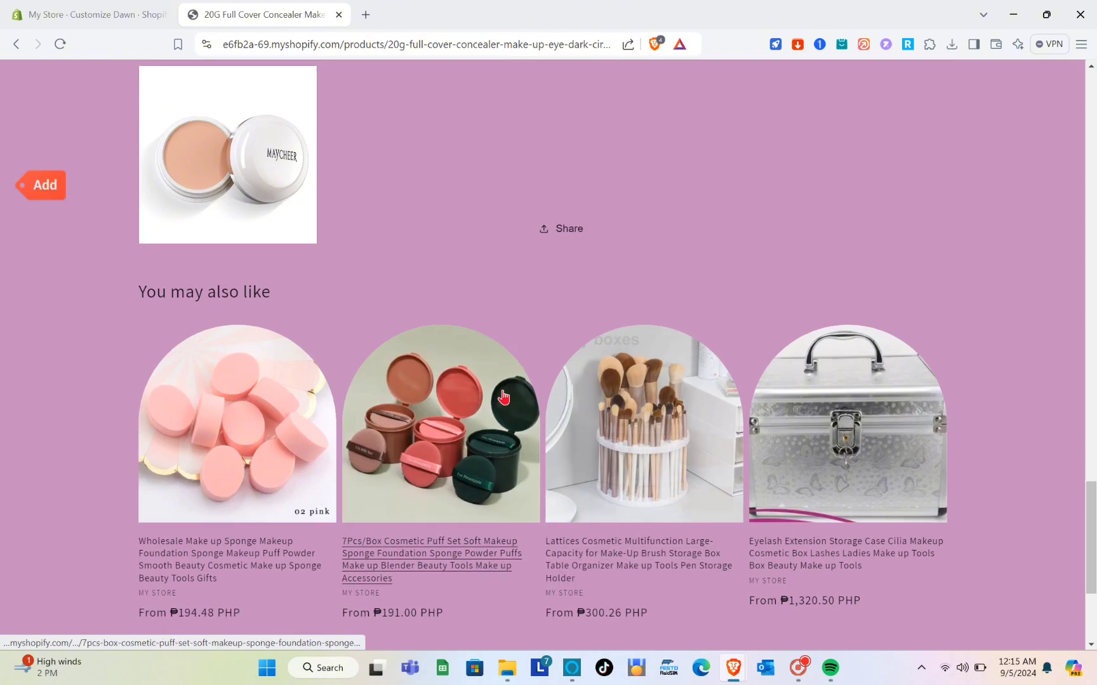
scroll(503, 397, down, 4)
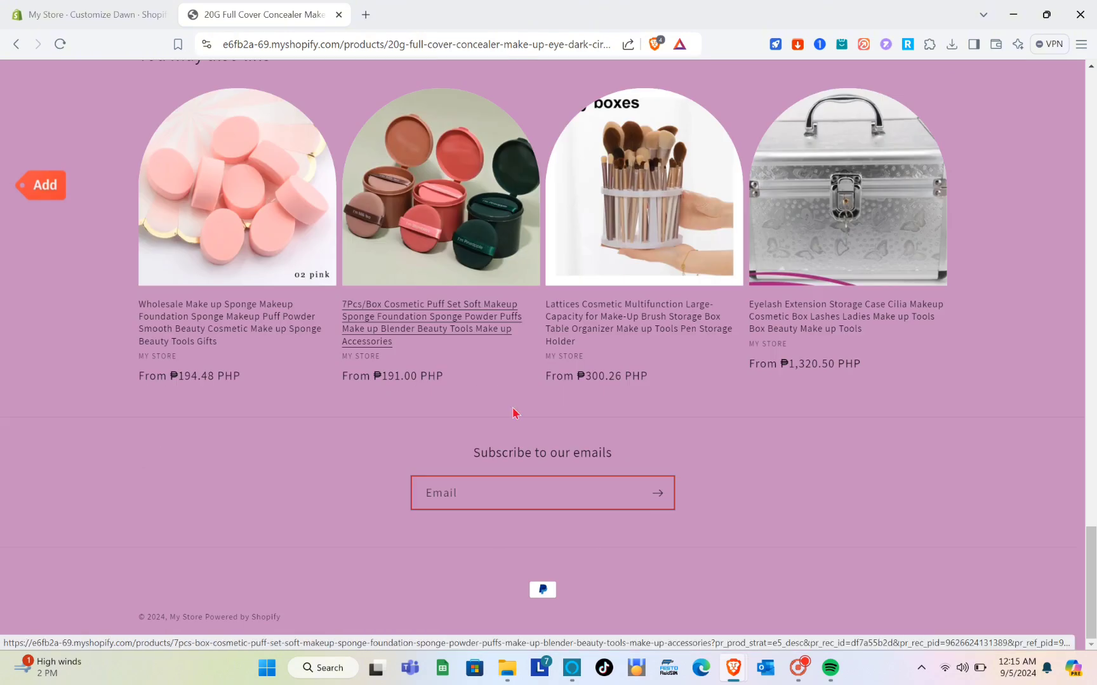
click(791, 673)
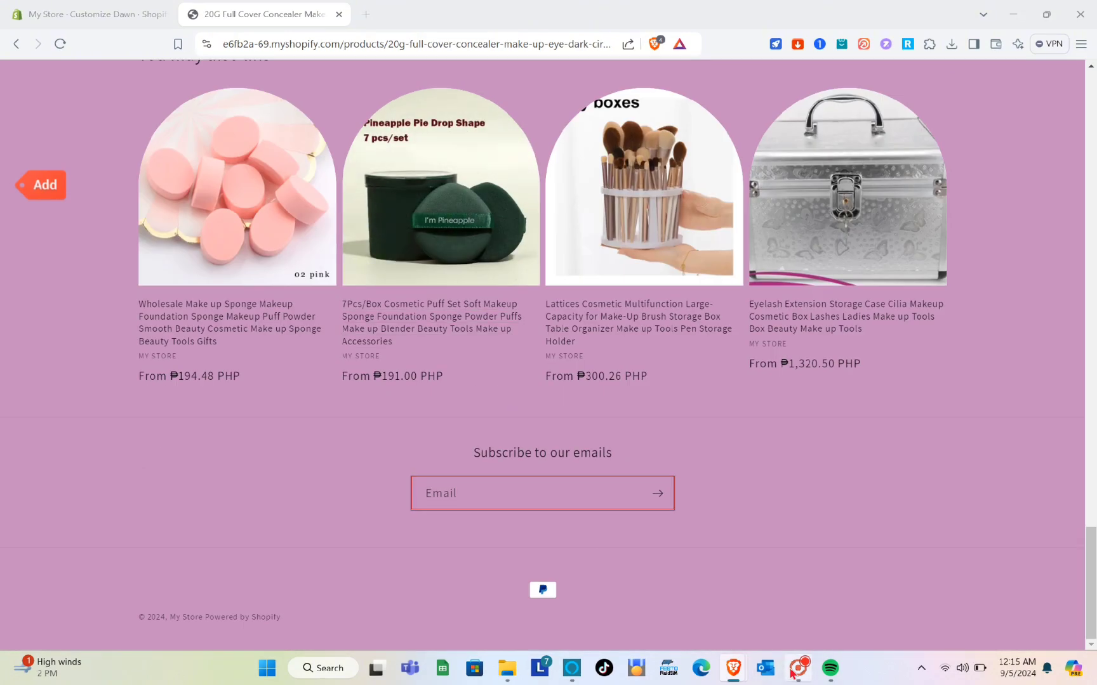